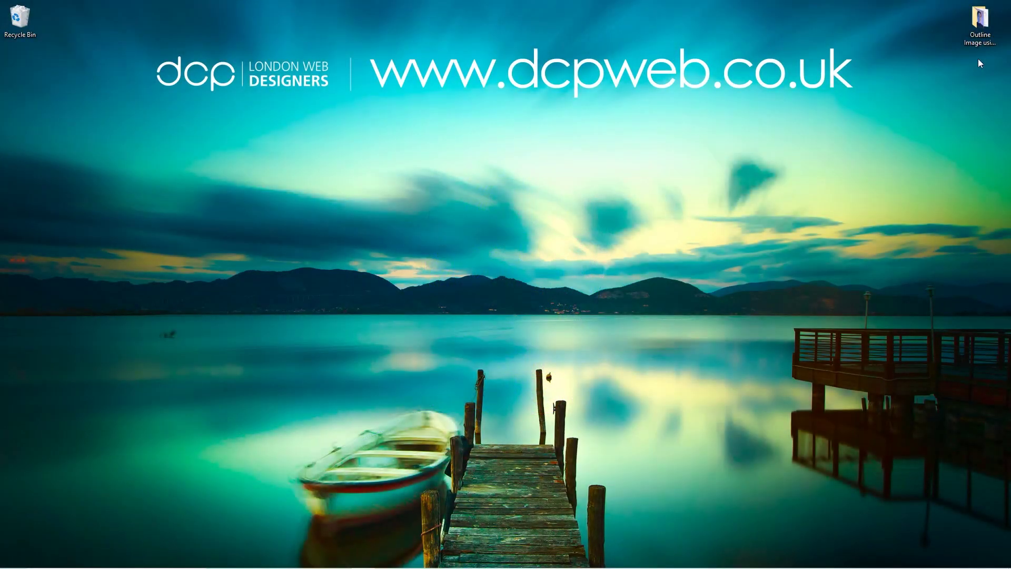
- Open the "Outline Image using GIMP 2.10" folder, select the portrait photo, and switch to GIMP
double_click(978, 40)
left_click(599, 193)
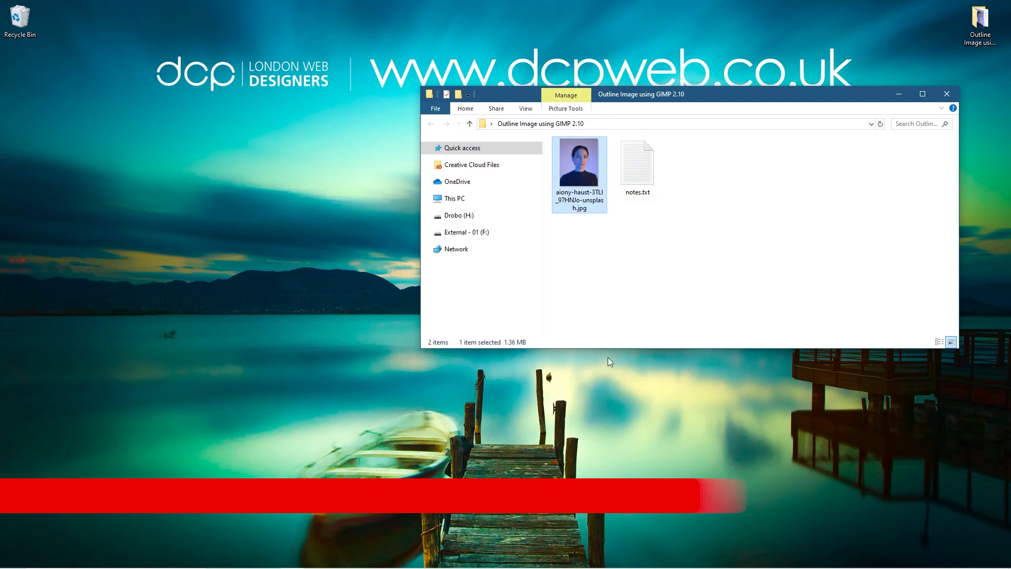
left_click(503, 558)
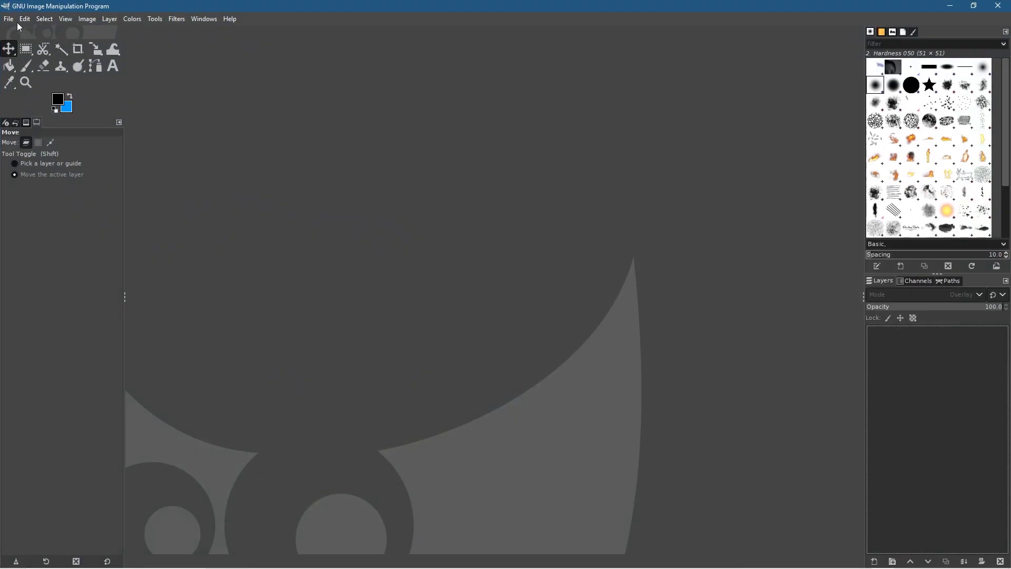
- Create a new 1080 × 1920 px image at 72 pixels/in, filled with transparency
left_click(9, 19)
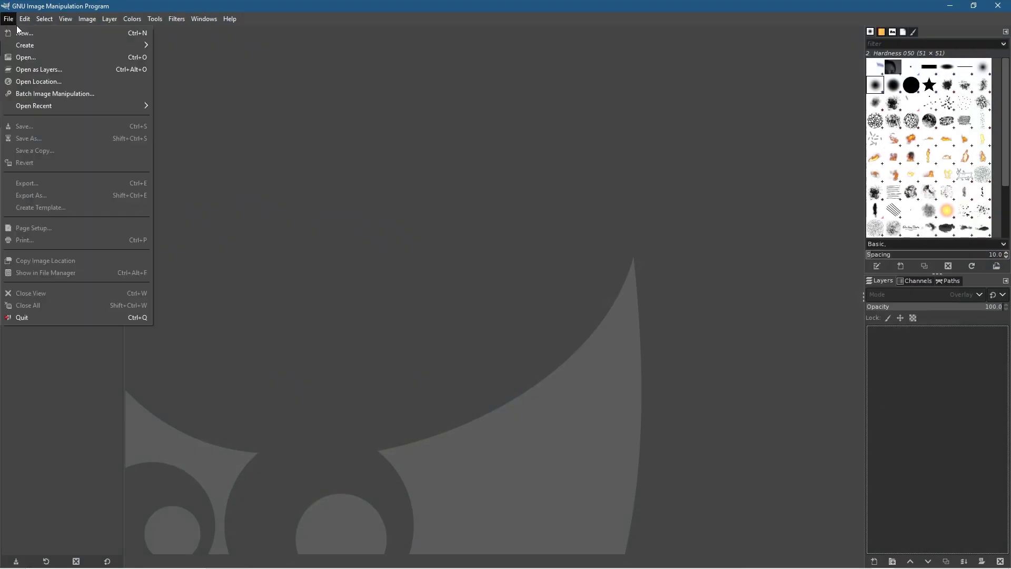
left_click(21, 33)
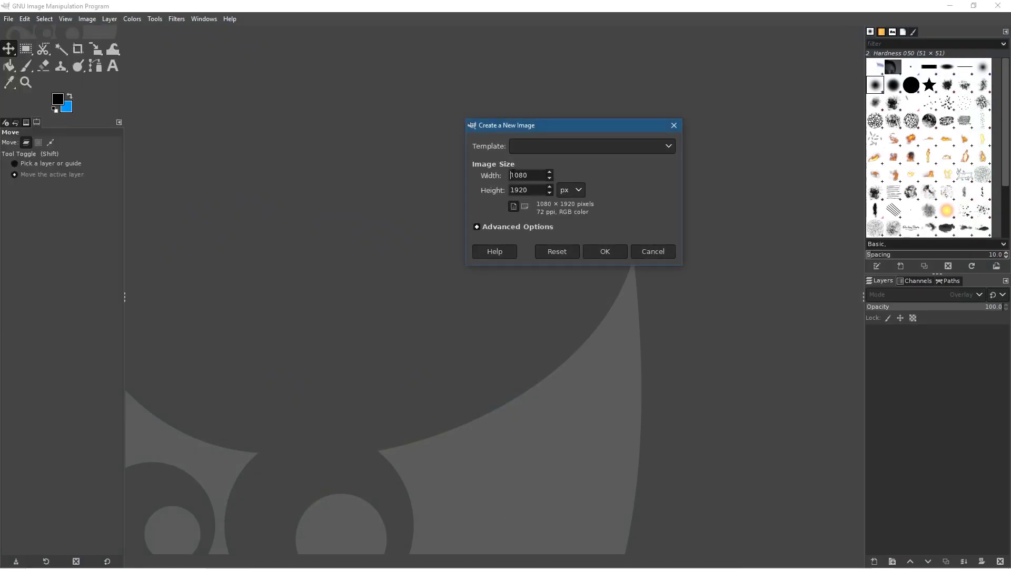
left_click(504, 226)
double_click(551, 239)
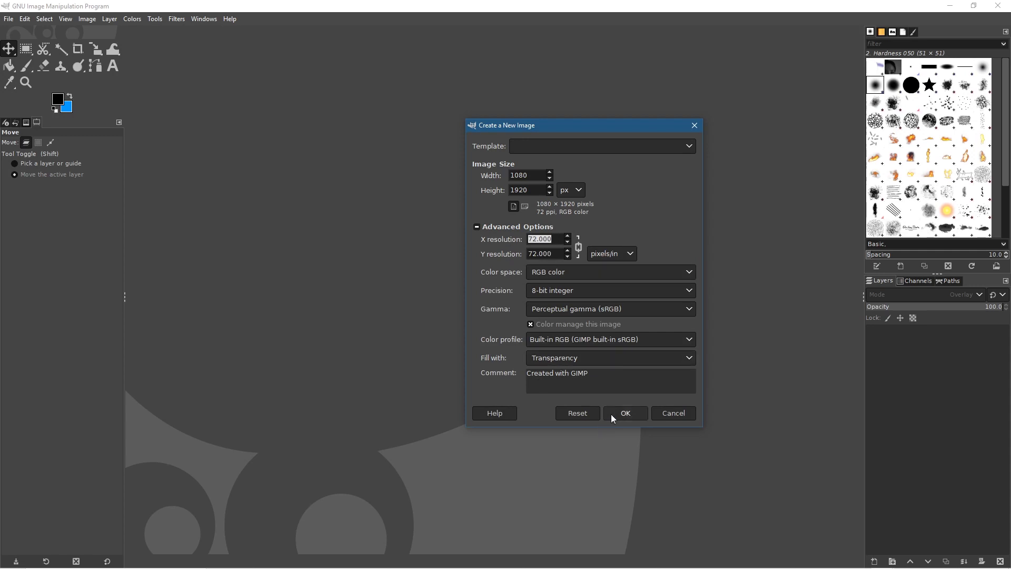
left_click(625, 414)
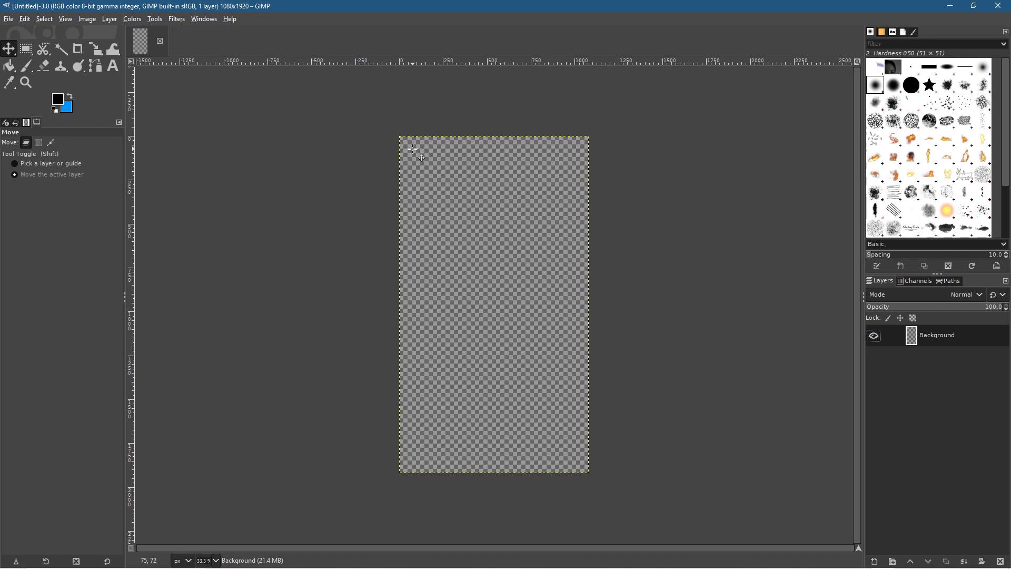
- Bring the portrait JPG from the file folder into the new image as a layer above Background
key("alt+Tab")
left_click_drag(659, 89, 738, 62)
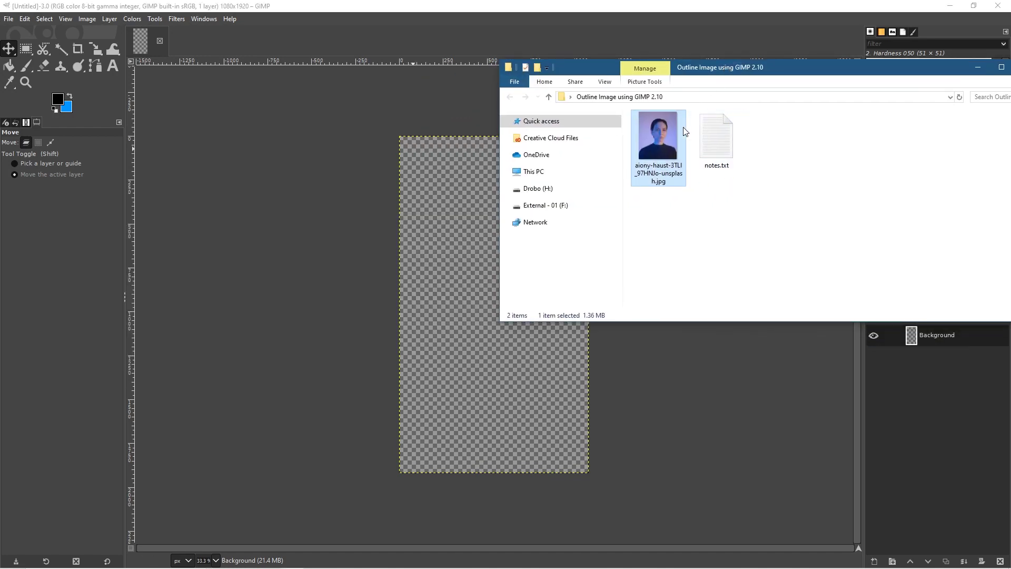
left_click_drag(480, 331, 469, 339)
left_click(472, 7)
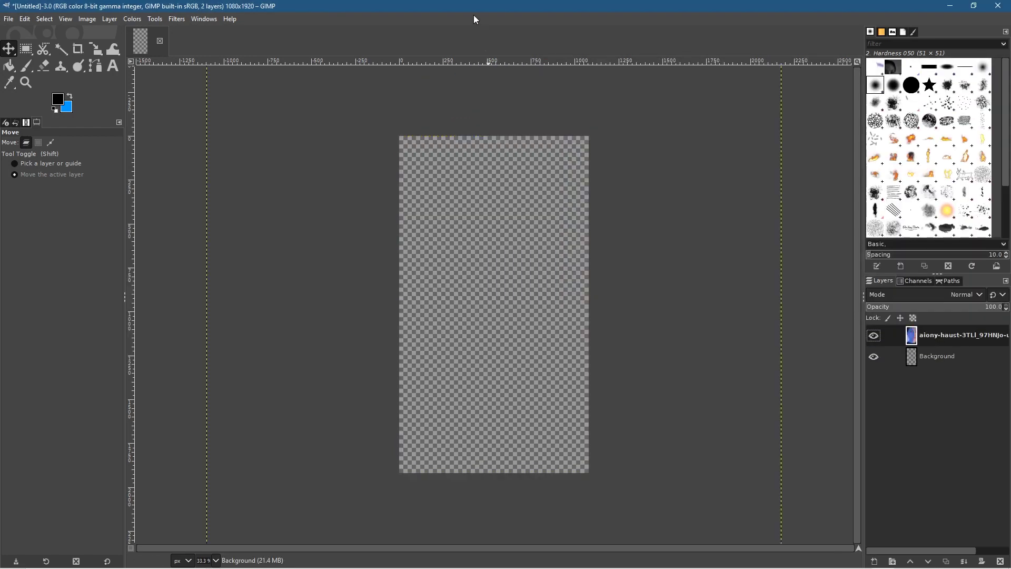
- Start the Scale tool on the portrait layer and set its preview image opacity to 53.5
scroll(581, 331, "down", 2)
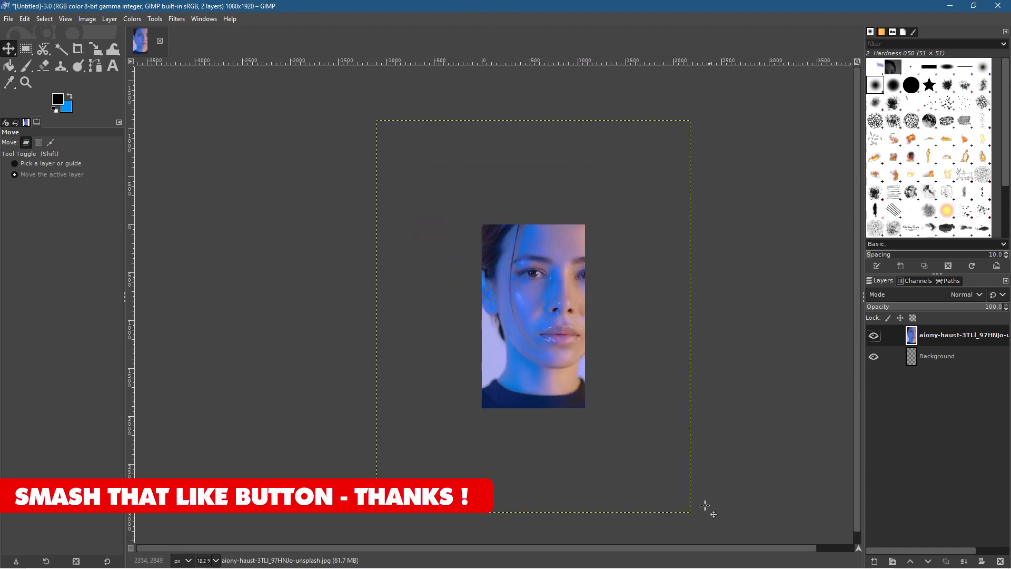
left_click_drag(519, 189, 504, 175)
mouse_move(549, 256)
left_mouse_down()
mouse_move(589, 257)
mouse_move(561, 262)
left_mouse_up()
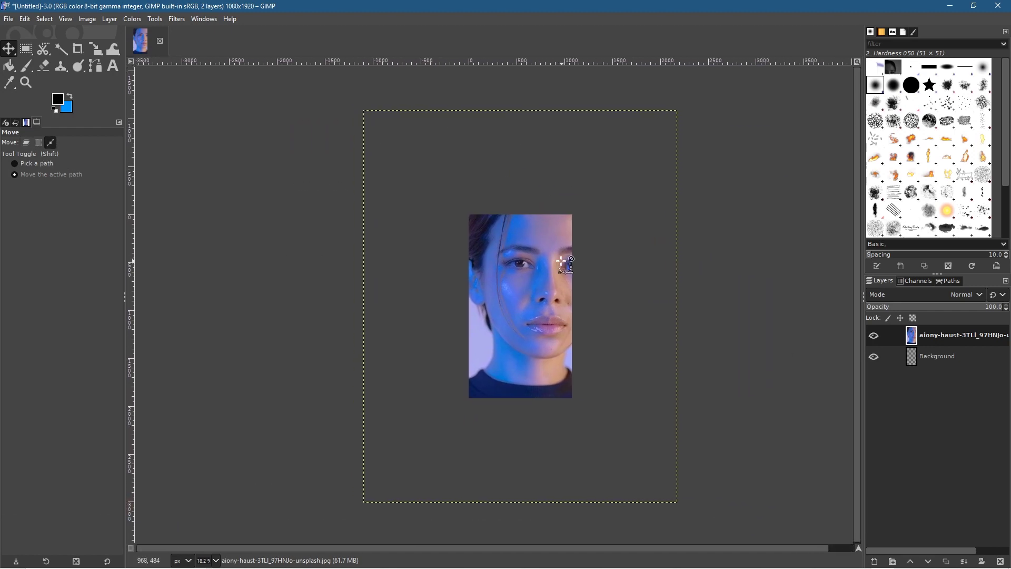
scroll(561, 261, "down", 1)
scroll(562, 261, "up", 1)
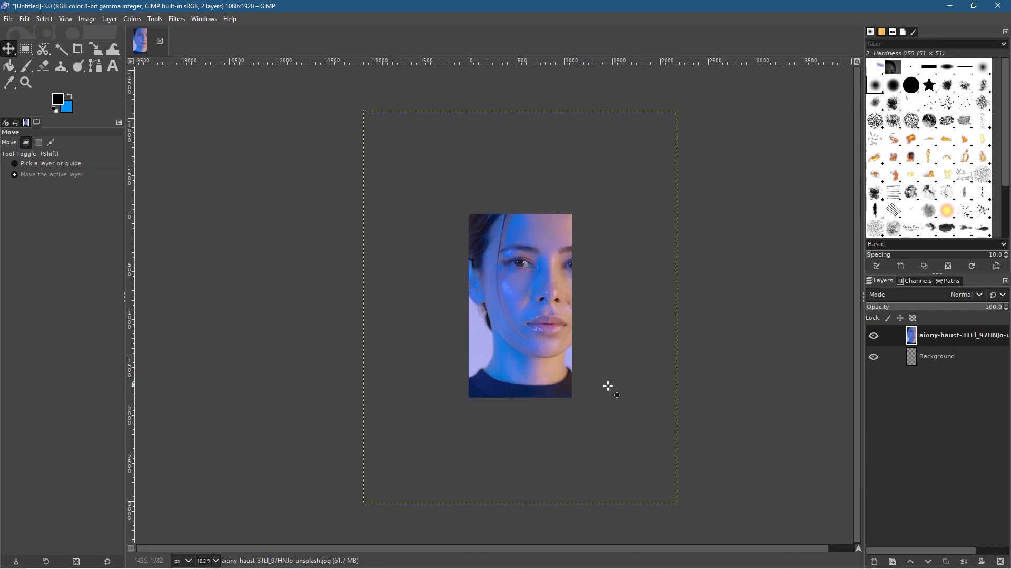
key("shift")
right_click(101, 54)
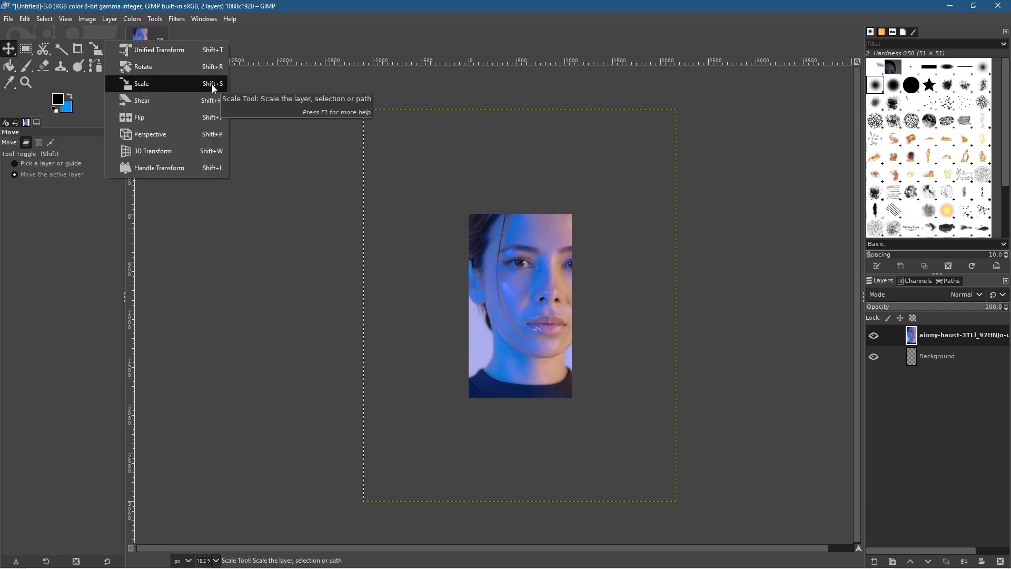
left_click(369, 5)
key("shift+s")
left_click(537, 345)
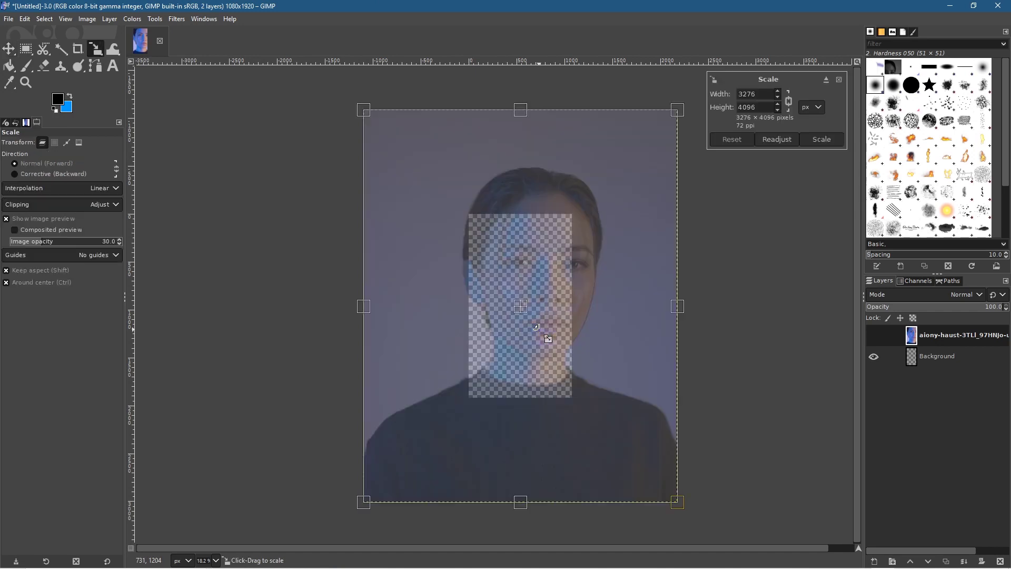
mouse_move(43, 242)
left_mouse_down()
mouse_move(125, 240)
mouse_move(59, 241)
left_mouse_up()
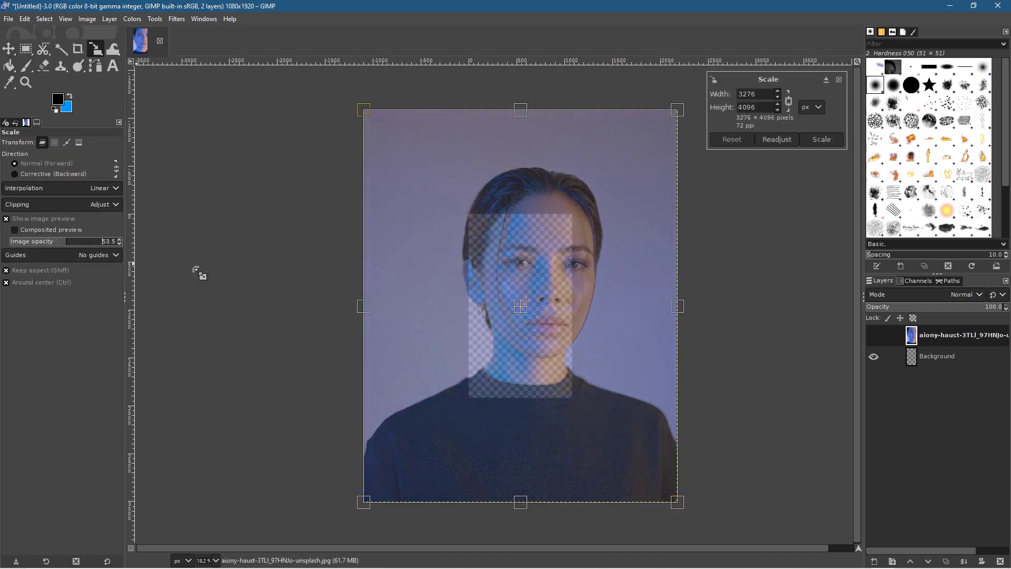
- Scale the portrait layer proportionally to about 1410 × 1763 px and place it against the canvas's bottom edge
left_click_drag(365, 112, 625, 275)
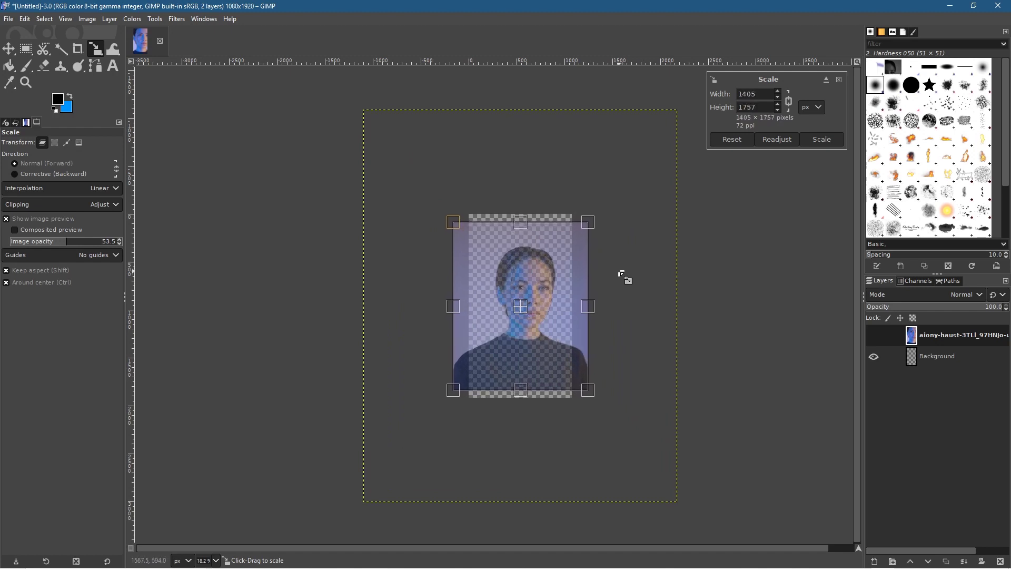
left_click_drag(534, 314, 532, 323)
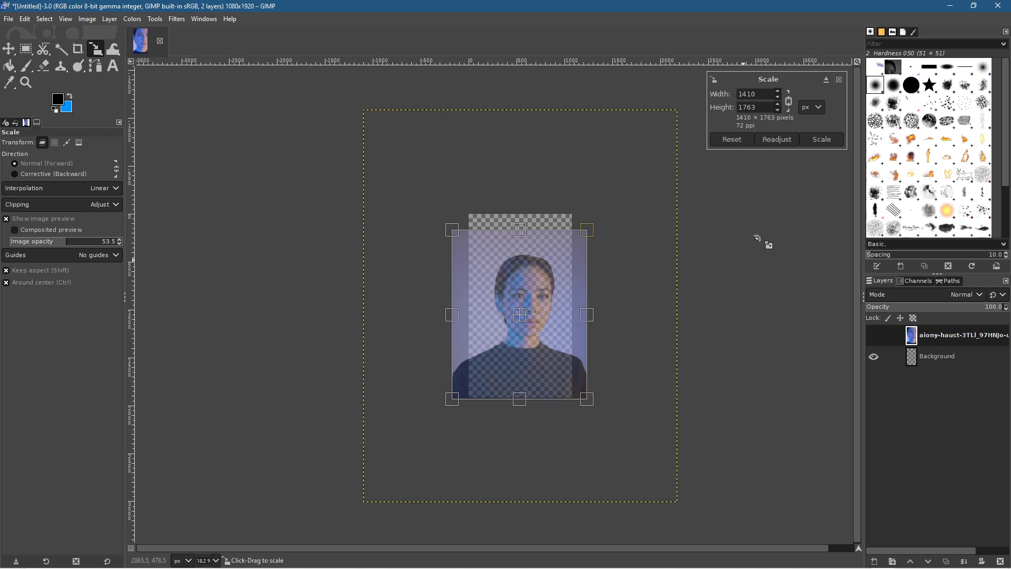
left_click(821, 140)
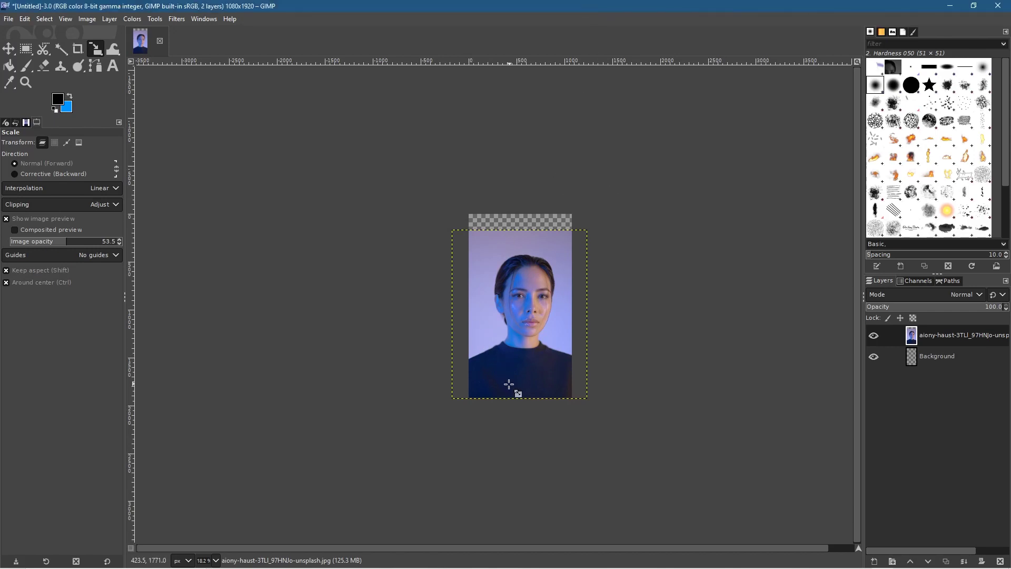
- Use Fuzzy Select to select and cut the lavender backdrop beside the woman's ear, neck and shoulder on the image's left
scroll(514, 387, "up", 2)
scroll(517, 335, "up", 1)
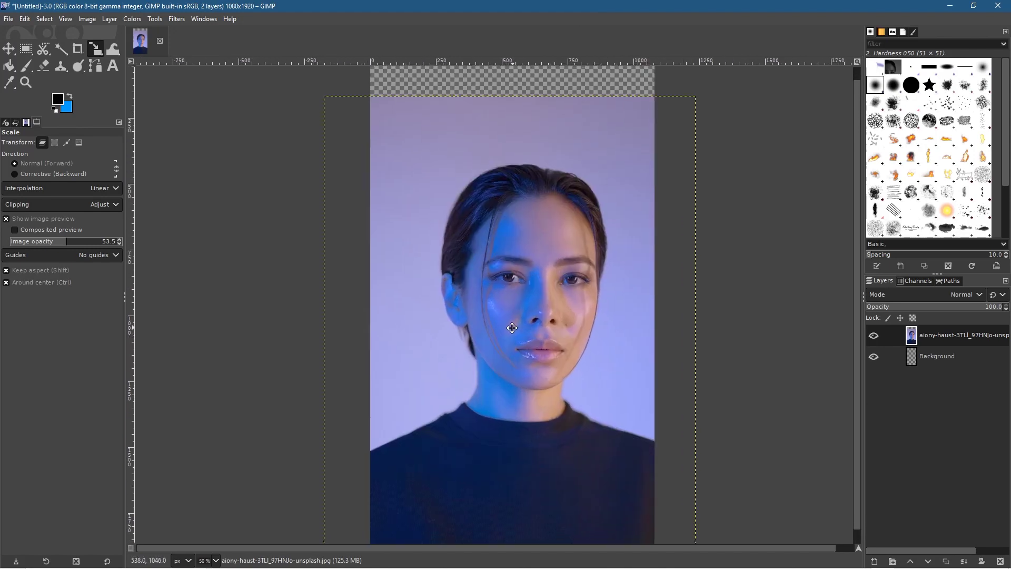
scroll(514, 309, "right", 1)
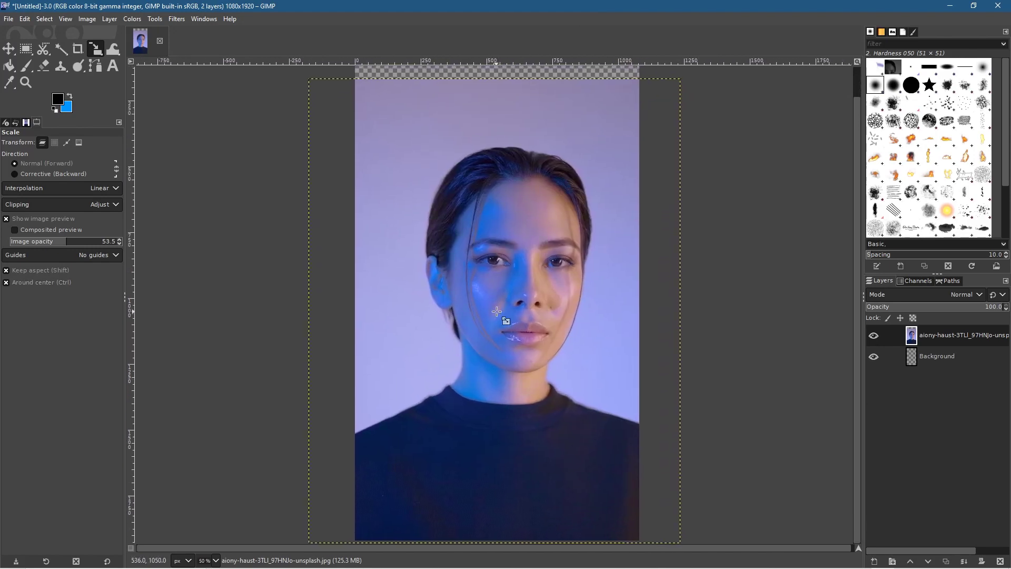
left_click(61, 47)
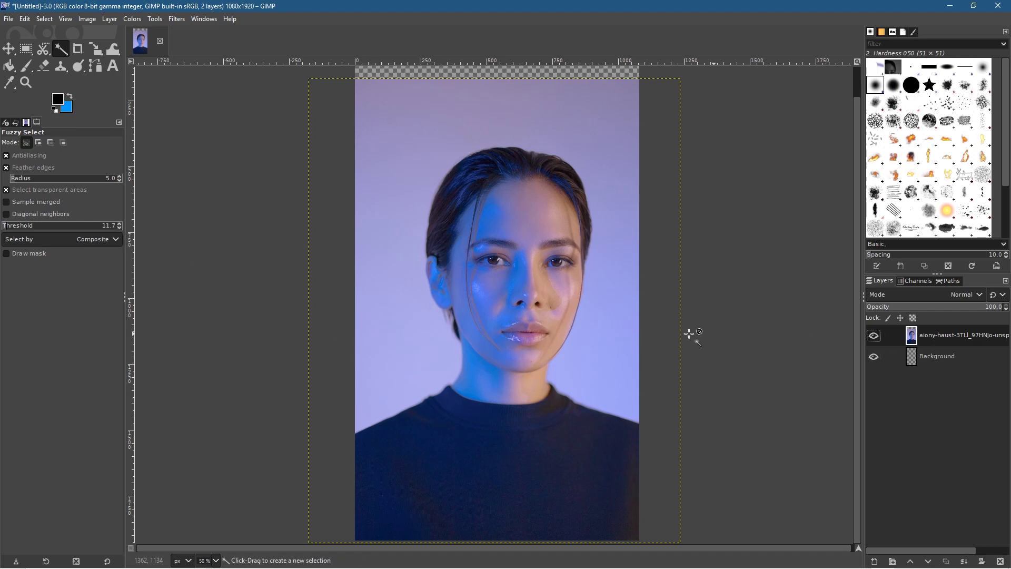
left_click(396, 341)
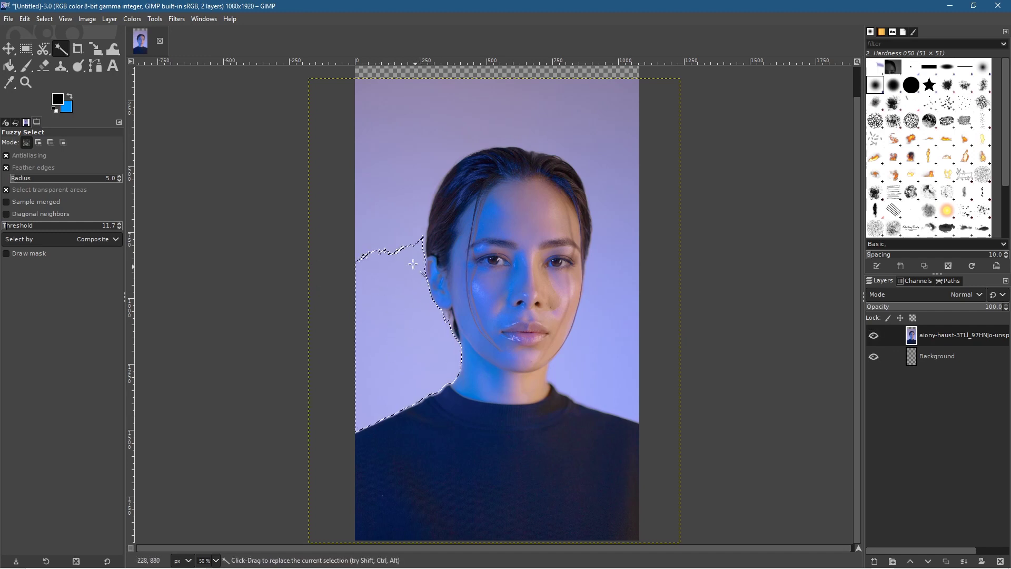
key("ctrl")
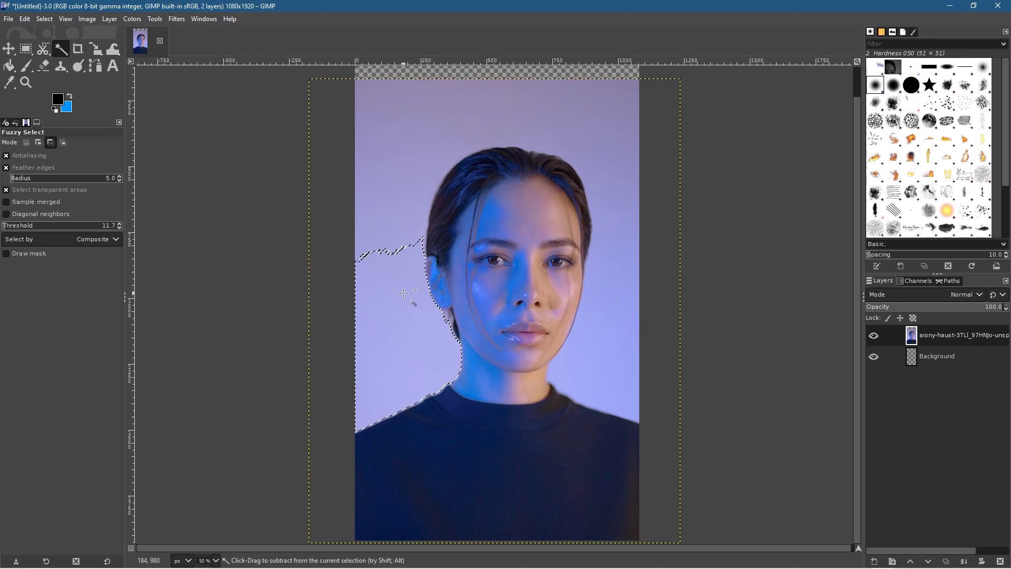
key("ctrl+x")
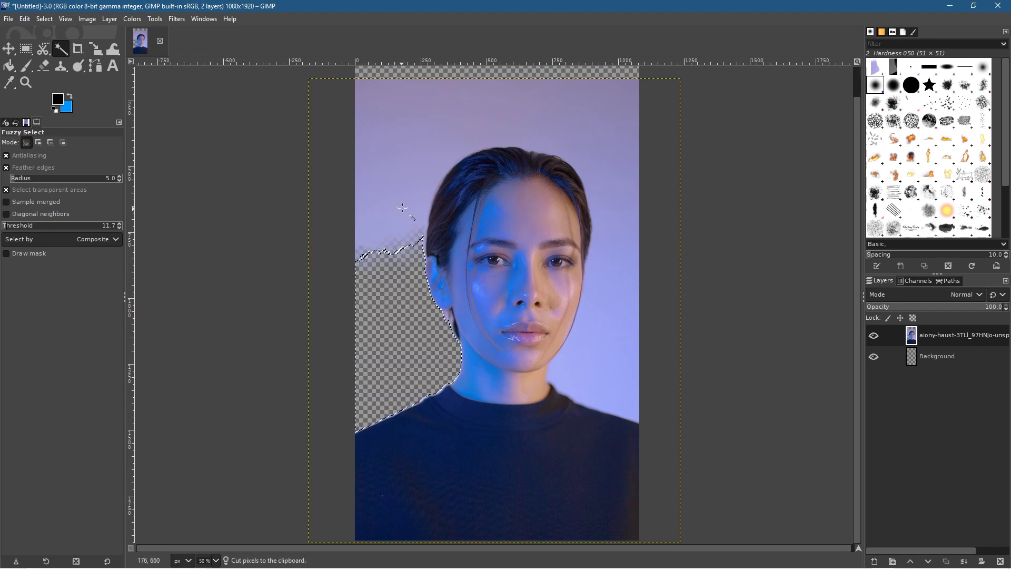
- Fuzzy-select and cut the backdrop band around the woman's head, along with the one above it
left_click(400, 184)
key("ctrl")
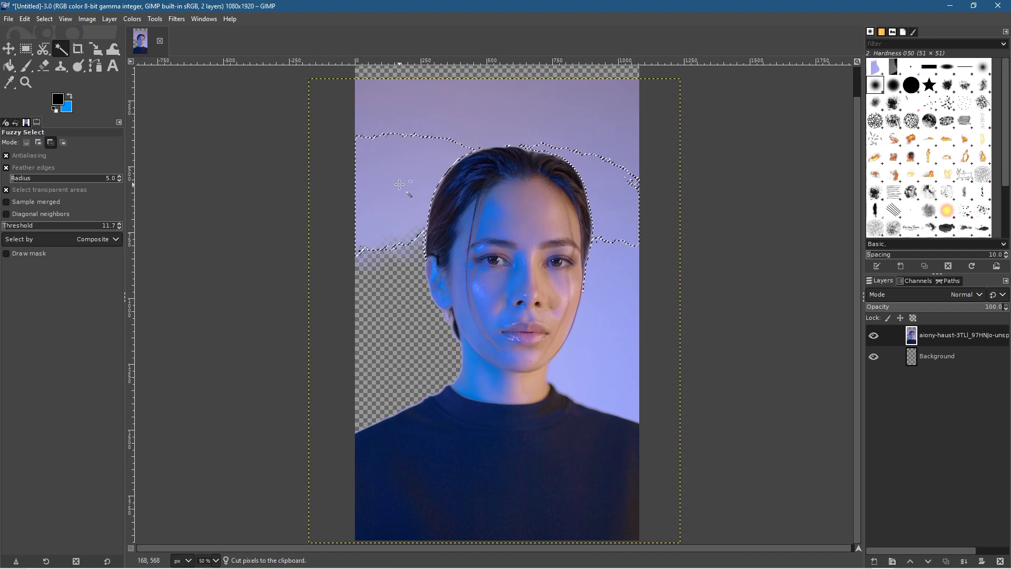
key("ctrl+x")
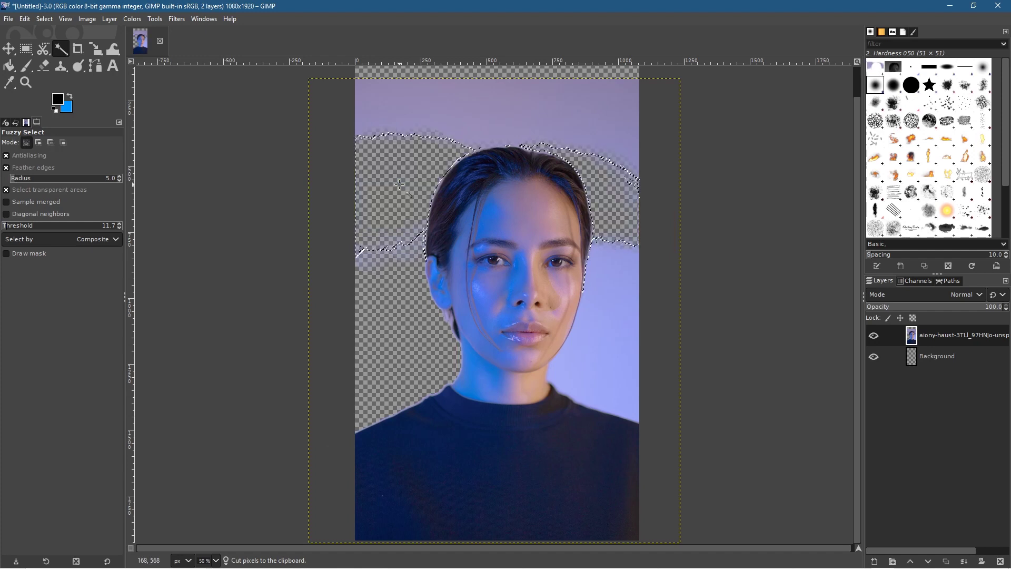
left_click(430, 99)
key("ctrl")
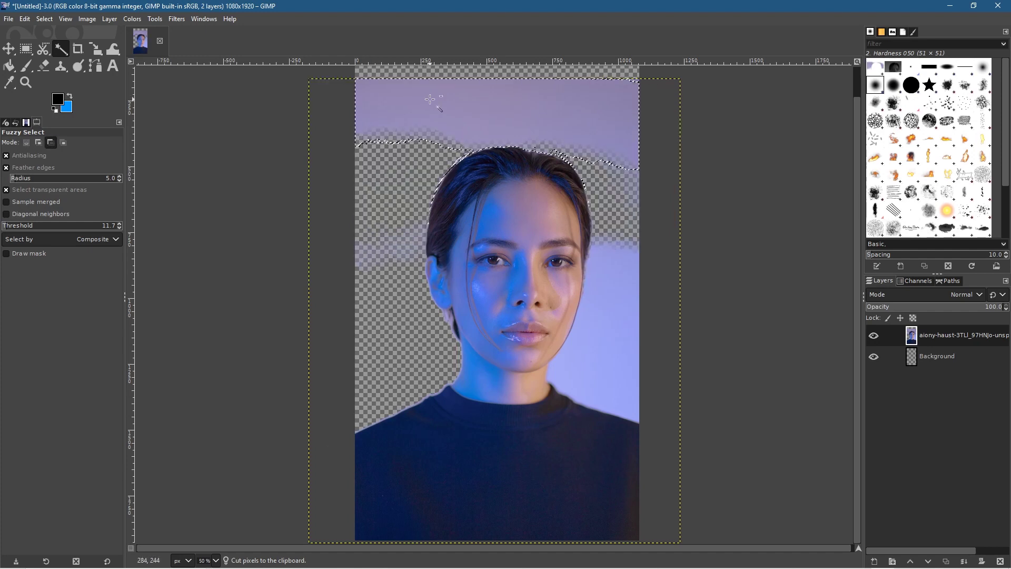
key("ctrl+x")
- Fuzzy-select and cut the backdrop between the woman's cheek, shoulder and the canvas's right edge
left_click(622, 315)
key("ctrl")
key("ctrl+x")
- Fuzzy-select and cut the faint backdrop remnants left on both sides of the woman's head
left_click(625, 249)
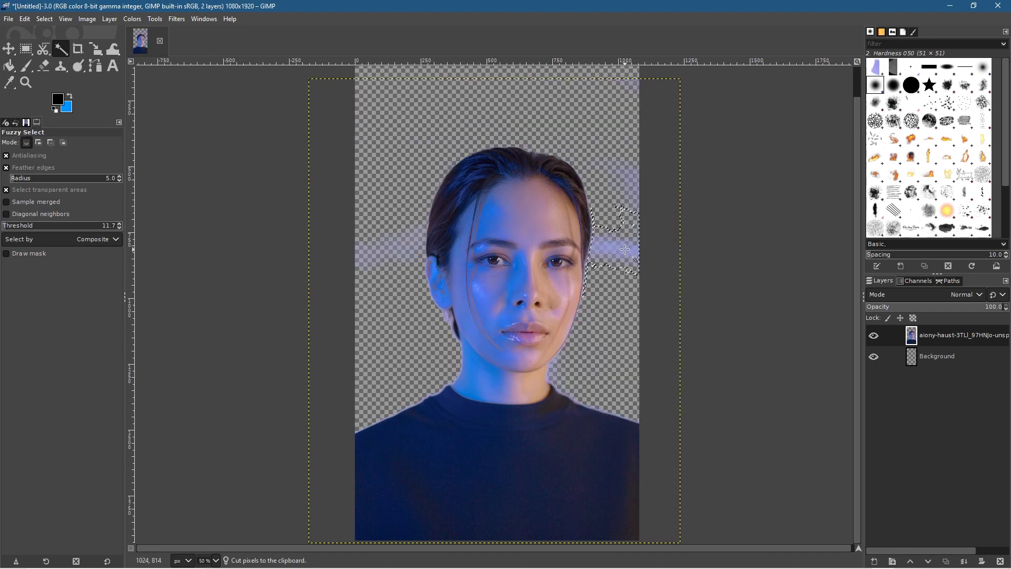
key("ctrl")
key("ctrl+x")
left_click(630, 187)
key("ctrl+x")
left_click(369, 247)
key("ctrl+x")
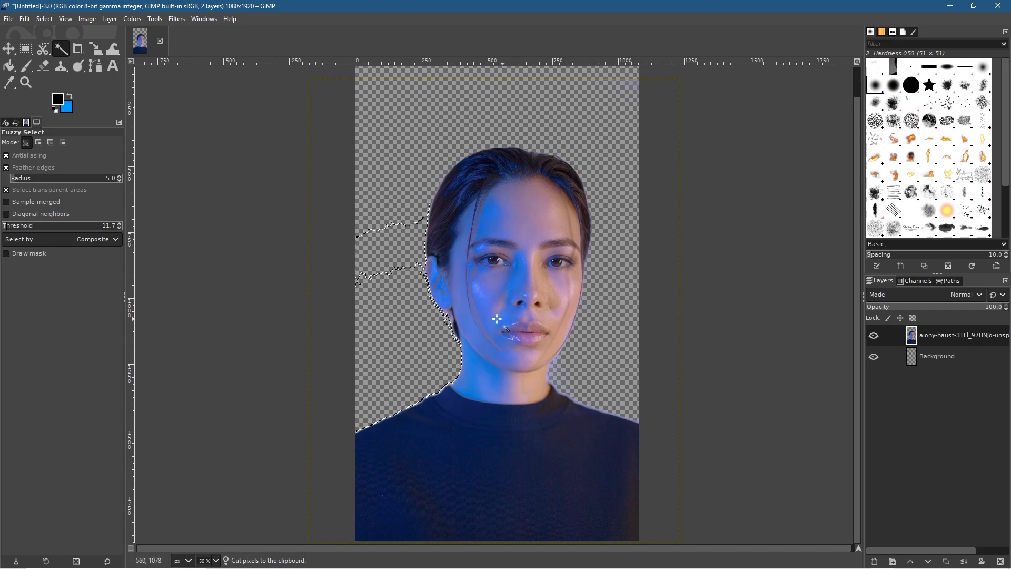
- Switch to the Move tool and clear the selection around the cut-out portrait
left_click(11, 53)
left_click(51, 20)
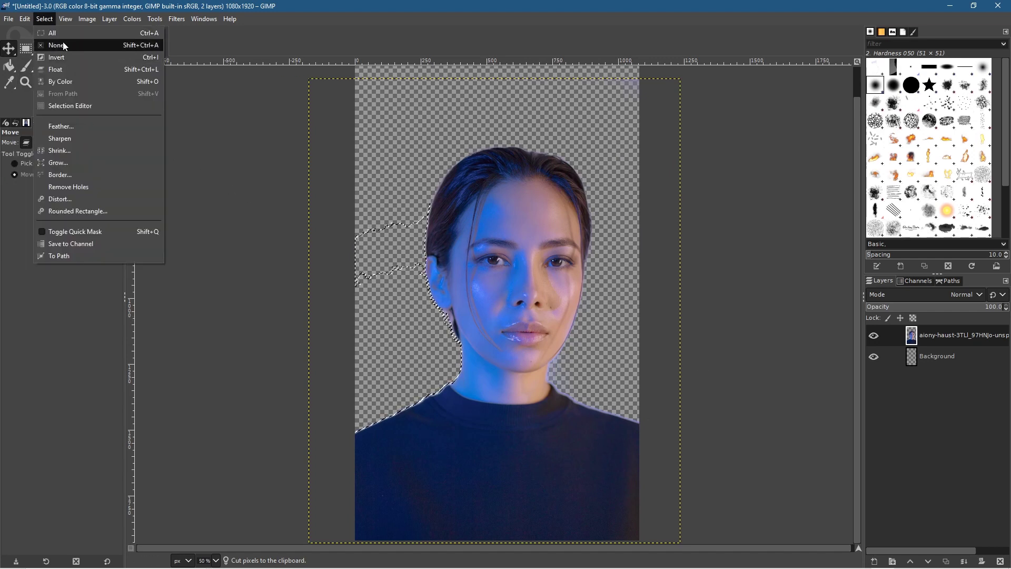
left_click(63, 45)
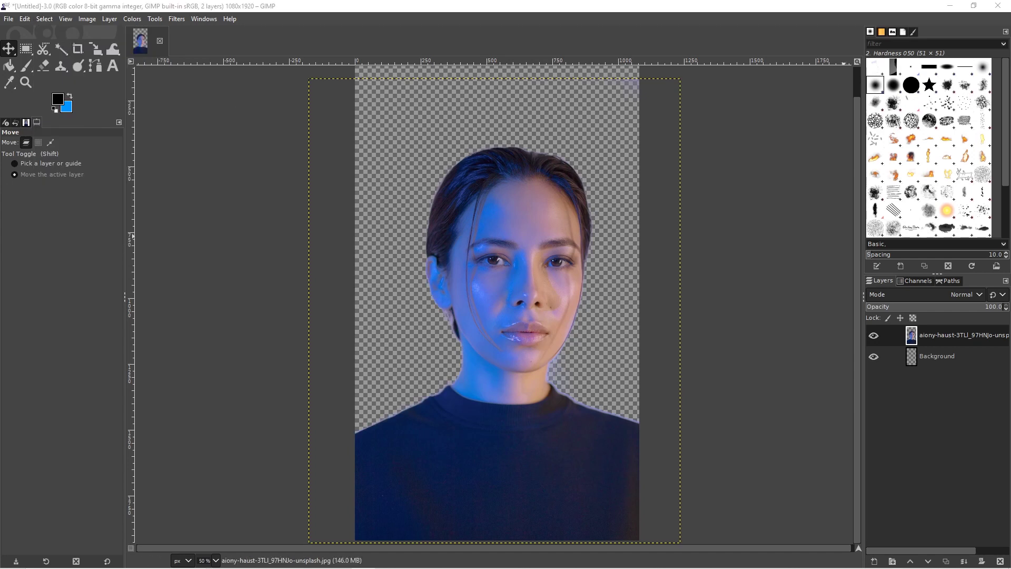
- Fill the Background layer behind the portrait with black (000000) using Bucket Fill
left_click(931, 358)
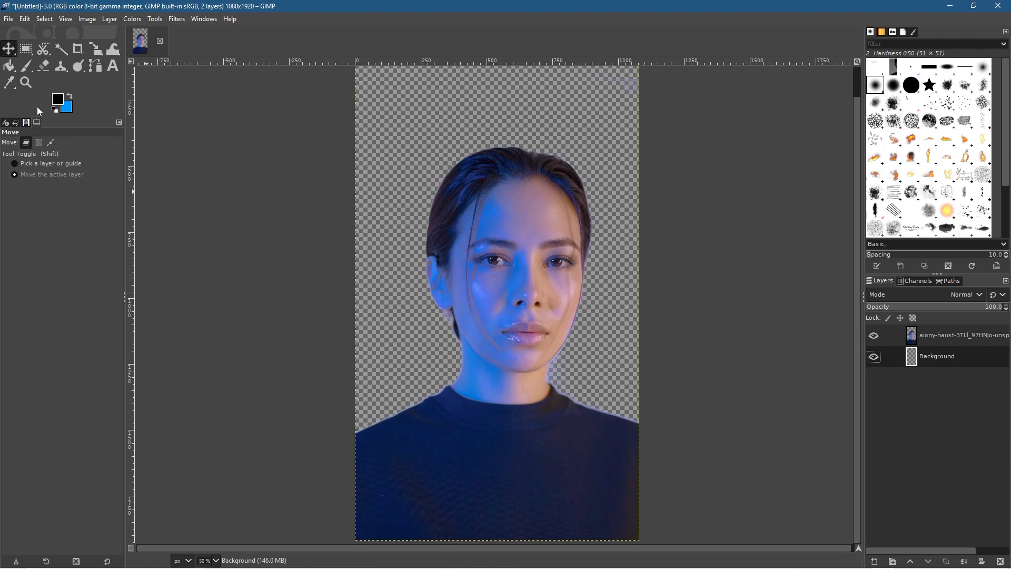
left_click(57, 100)
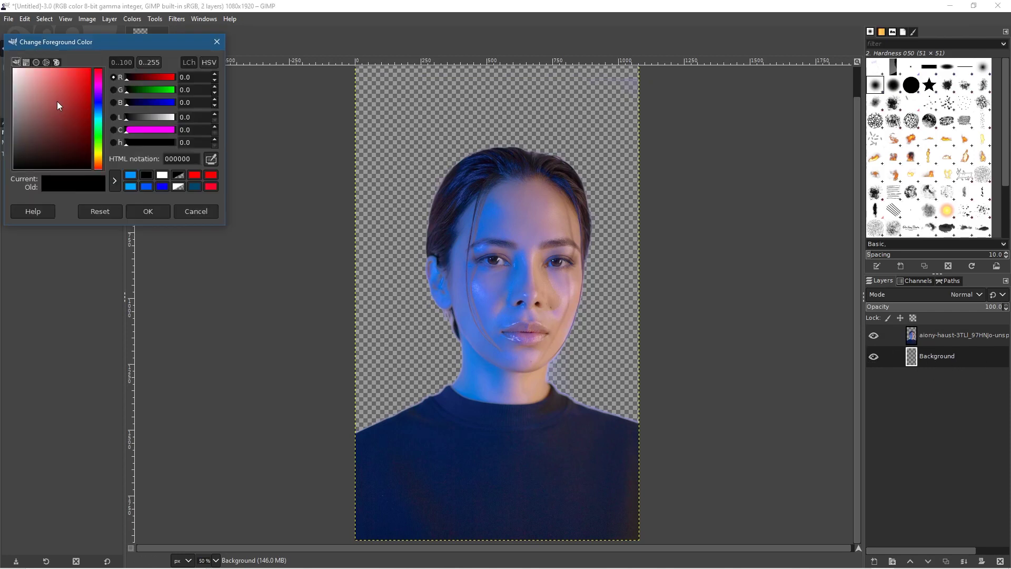
key("Escape")
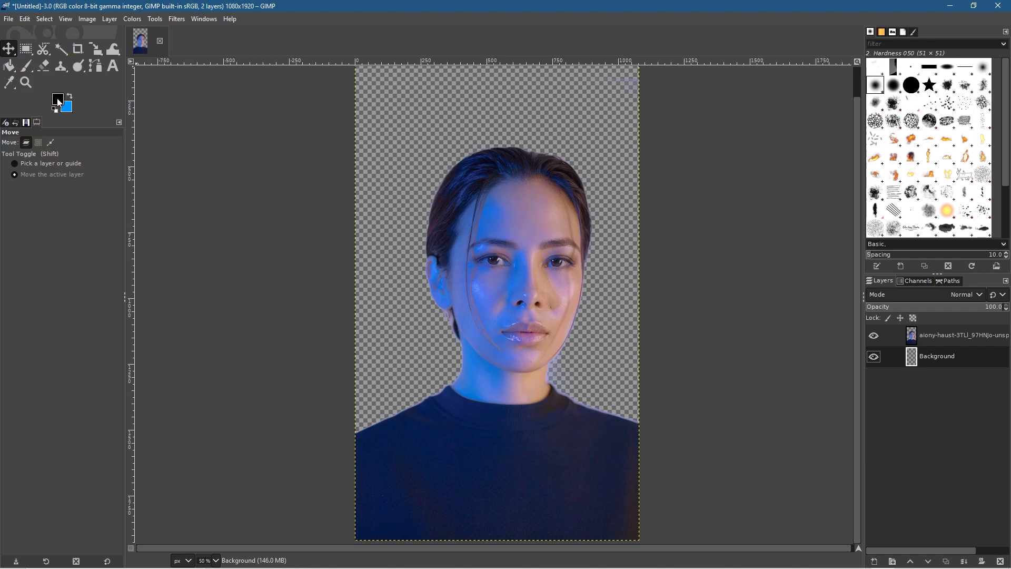
left_click(58, 101)
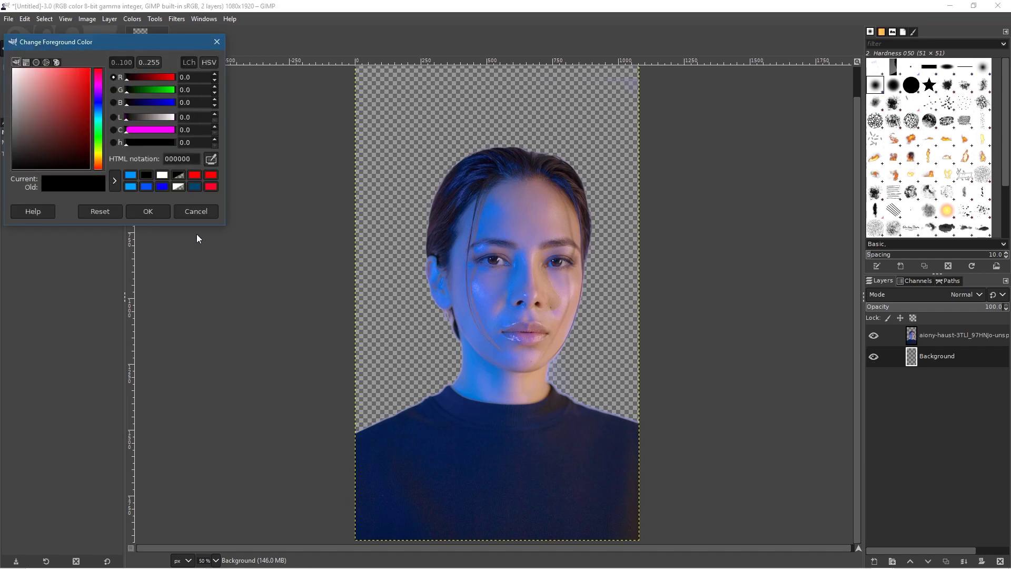
left_click(148, 211)
left_click_drag(9, 70, 56, 67)
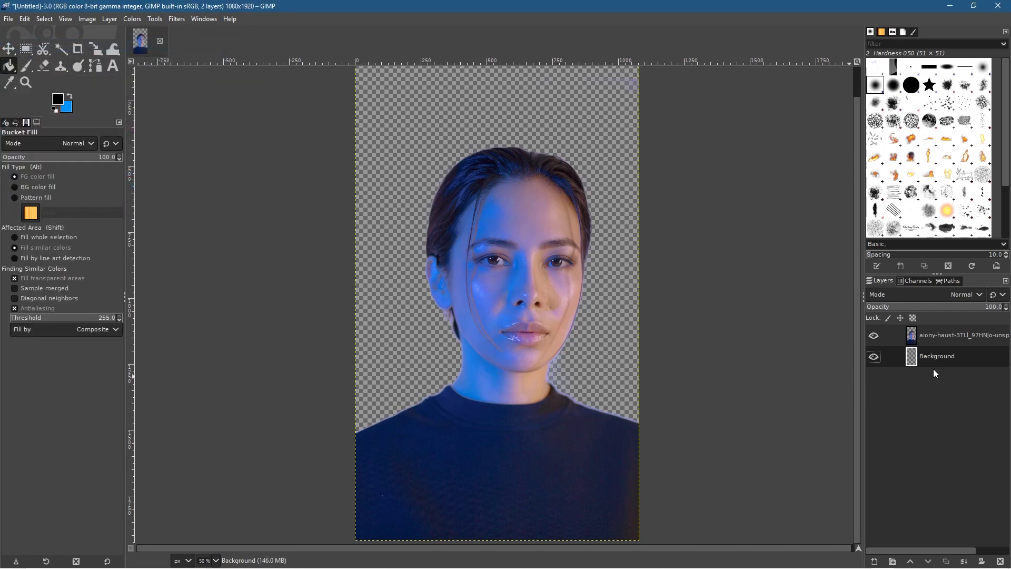
left_click(383, 151)
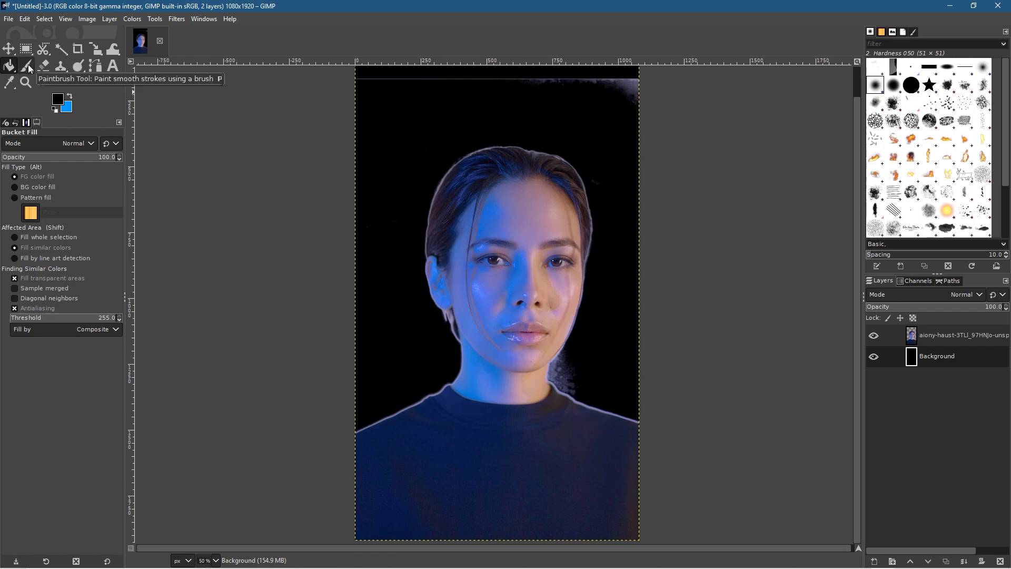
- Erase the thin light line left along the upper edge of the cut-out photo layer
left_click(44, 67)
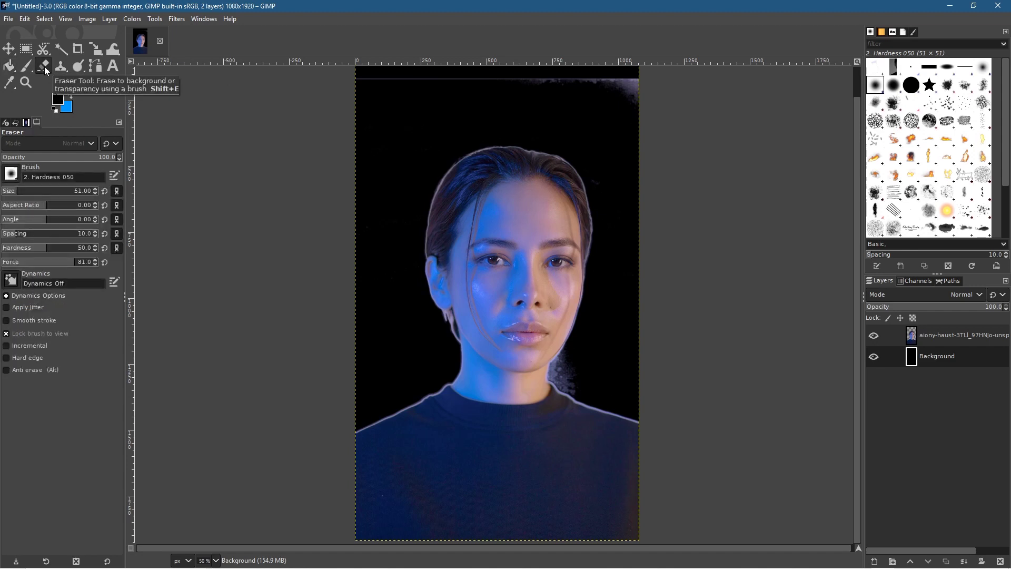
left_click(947, 335)
mouse_move(371, 80)
left_mouse_down()
mouse_move(636, 86)
mouse_move(647, 104)
mouse_move(601, 81)
left_mouse_up()
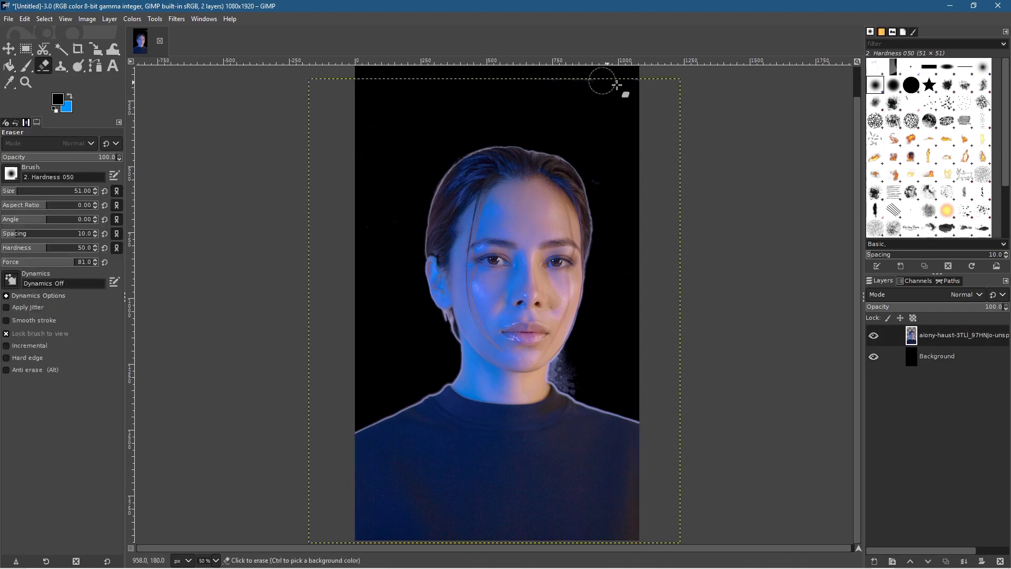
- Erase the hazy backdrop residue between the woman's jaw, neck and shoulder, following the light outline closely
left_click(572, 379)
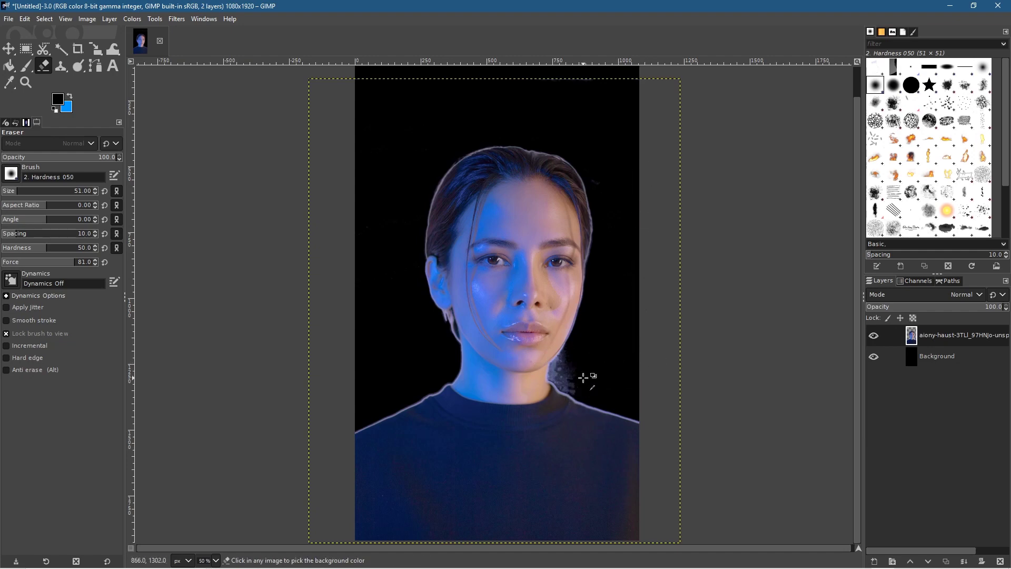
scroll(583, 376, "up", 4)
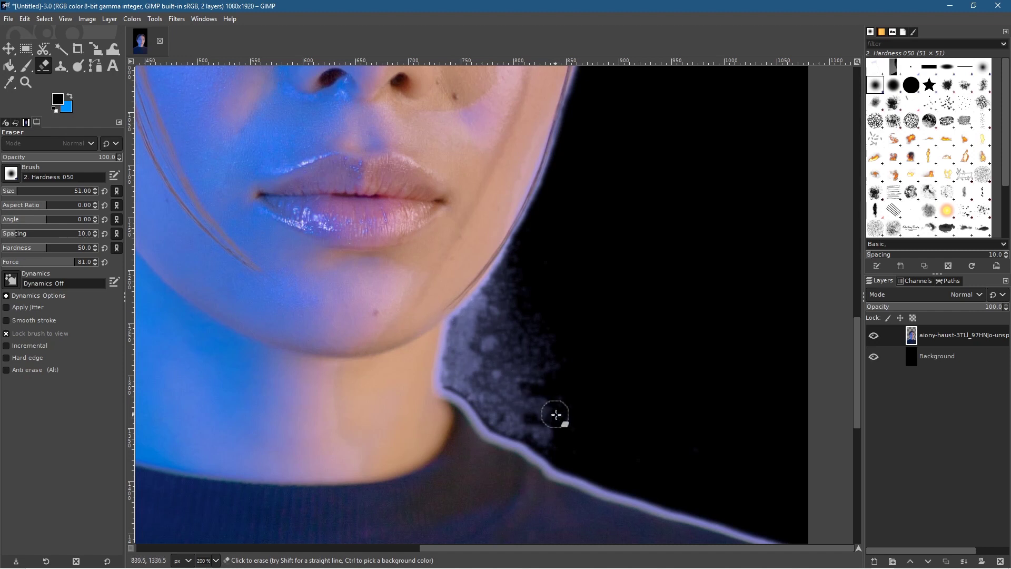
mouse_move(564, 428)
left_mouse_down()
mouse_move(523, 430)
mouse_move(494, 407)
mouse_move(518, 342)
left_mouse_up()
mouse_move(564, 407)
left_mouse_down()
mouse_move(543, 416)
mouse_move(513, 395)
mouse_move(495, 346)
mouse_move(489, 362)
mouse_move(521, 255)
mouse_move(463, 322)
mouse_move(452, 372)
mouse_move(498, 384)
mouse_move(554, 345)
mouse_move(519, 386)
mouse_move(531, 323)
mouse_move(499, 329)
left_mouse_up()
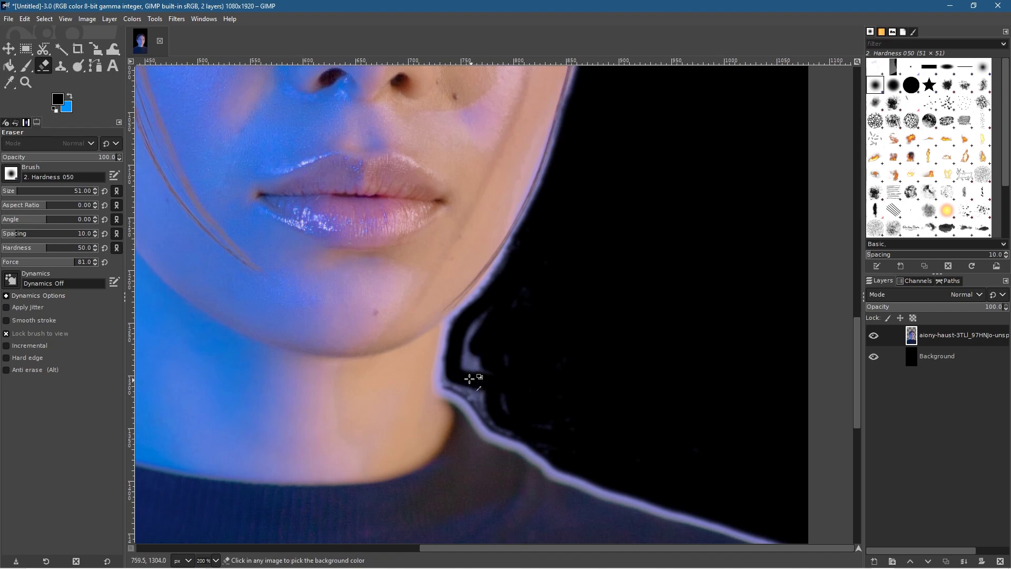
scroll(474, 379, "up", 2, "ctrl")
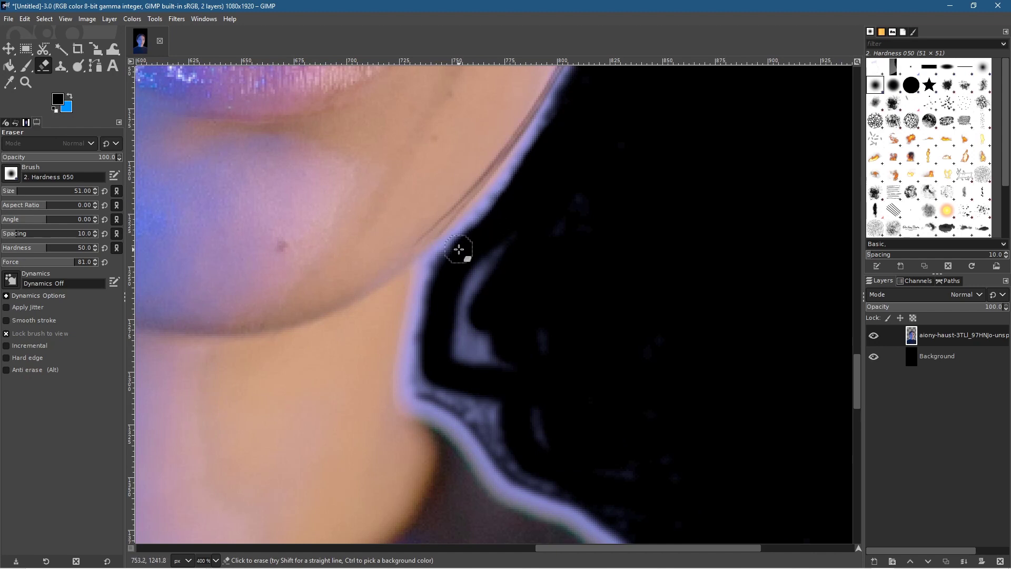
mouse_move(469, 250)
left_mouse_down()
mouse_move(473, 354)
mouse_move(592, 204)
mouse_move(439, 359)
mouse_move(448, 305)
mouse_move(462, 303)
mouse_move(457, 317)
mouse_move(484, 331)
mouse_move(467, 321)
mouse_move(501, 366)
mouse_move(514, 428)
mouse_move(625, 474)
mouse_move(572, 445)
mouse_move(503, 348)
mouse_move(486, 342)
mouse_move(525, 321)
mouse_move(532, 340)
mouse_move(483, 353)
mouse_move(660, 388)
mouse_move(598, 465)
mouse_move(620, 519)
mouse_move(638, 518)
mouse_move(512, 467)
mouse_move(473, 415)
mouse_move(433, 389)
mouse_move(434, 366)
mouse_move(490, 409)
mouse_move(477, 386)
mouse_move(513, 439)
left_mouse_up()
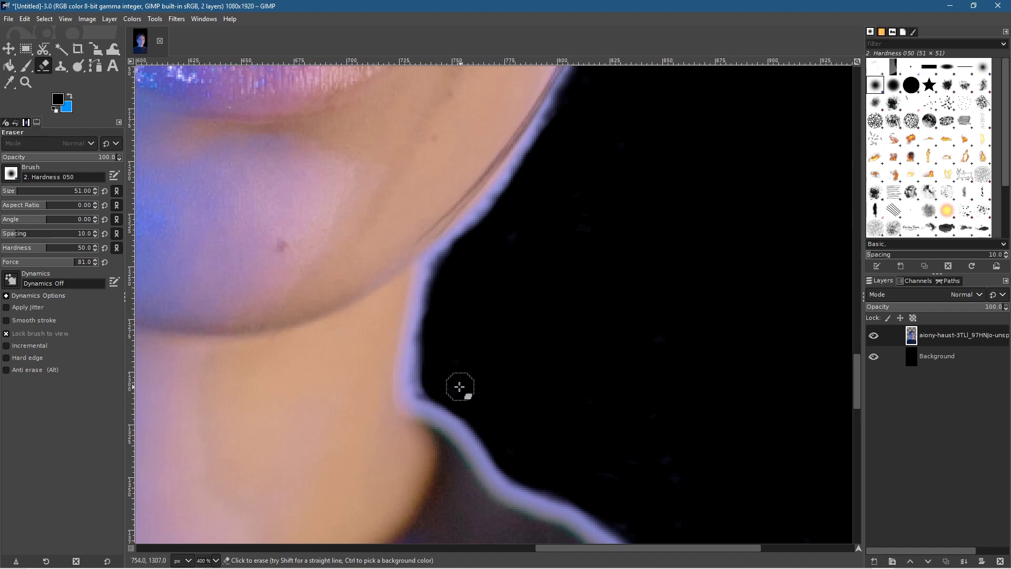
scroll(591, 327, "down", 1, "ctrl")
scroll(591, 327, "down", 5, "ctrl")
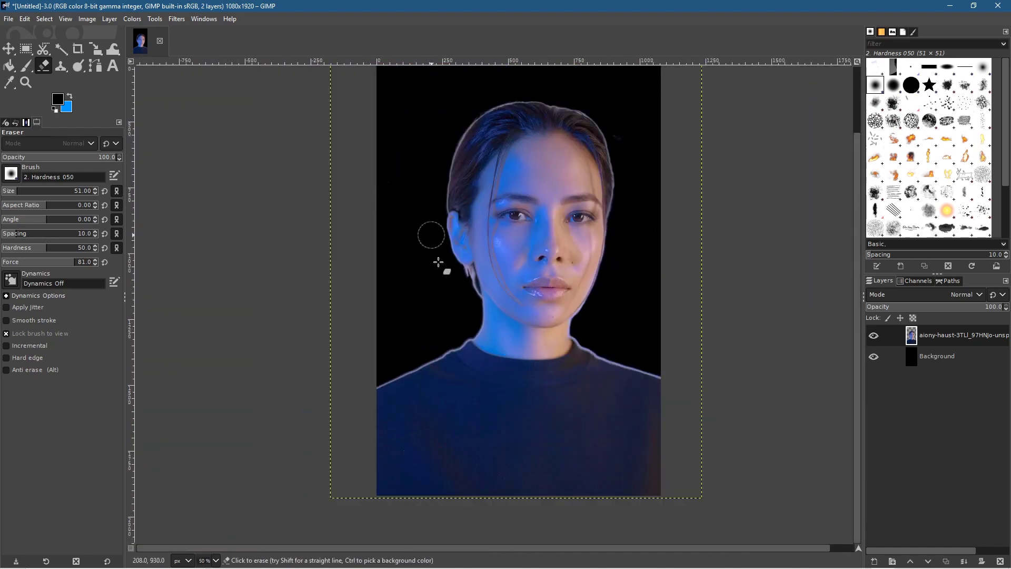
scroll(603, 322, "up", 5, "ctrl")
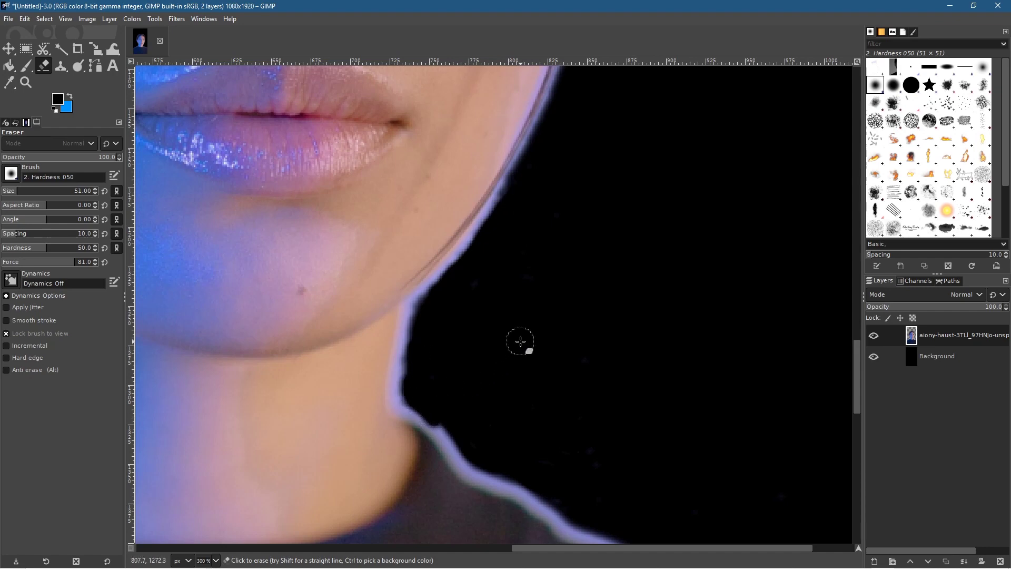
scroll(526, 338, "down", 6, "ctrl")
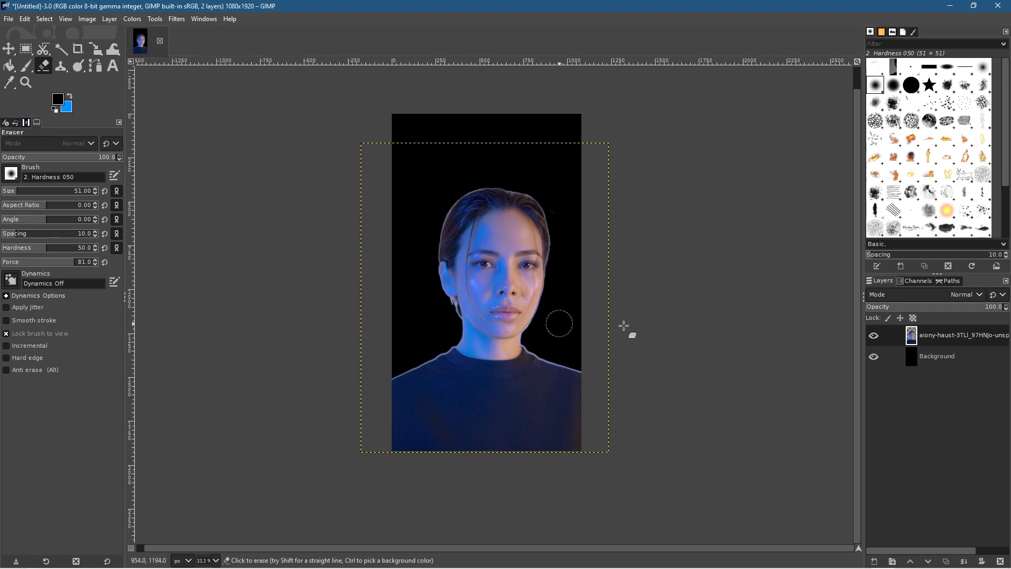
- Duplicate the cut-out portrait layer five times and hide the four lowest portrait layers
left_click(8, 49)
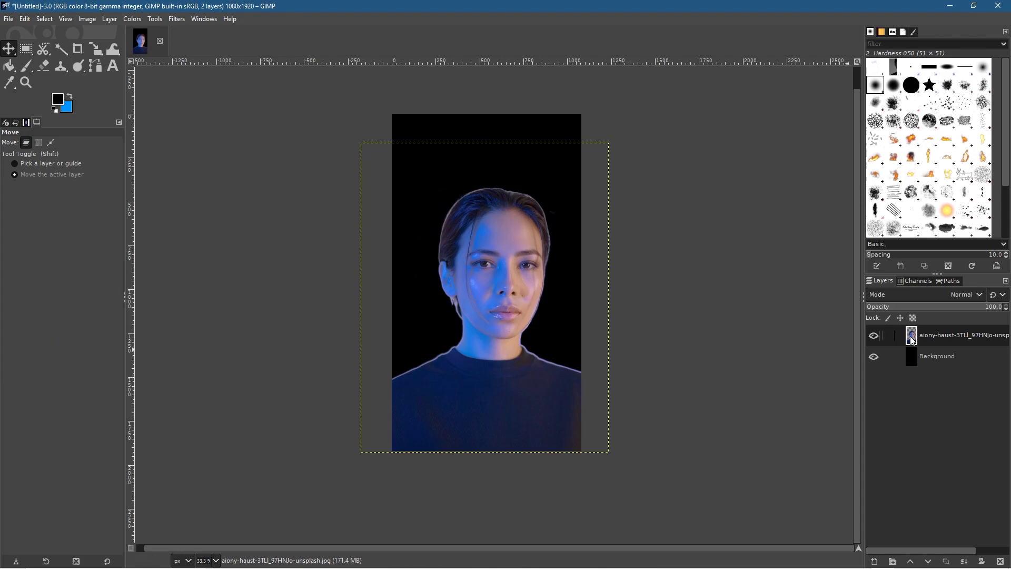
left_click(947, 563)
left_click(947, 562)
left_click(946, 563)
left_click(946, 562)
left_click(946, 563)
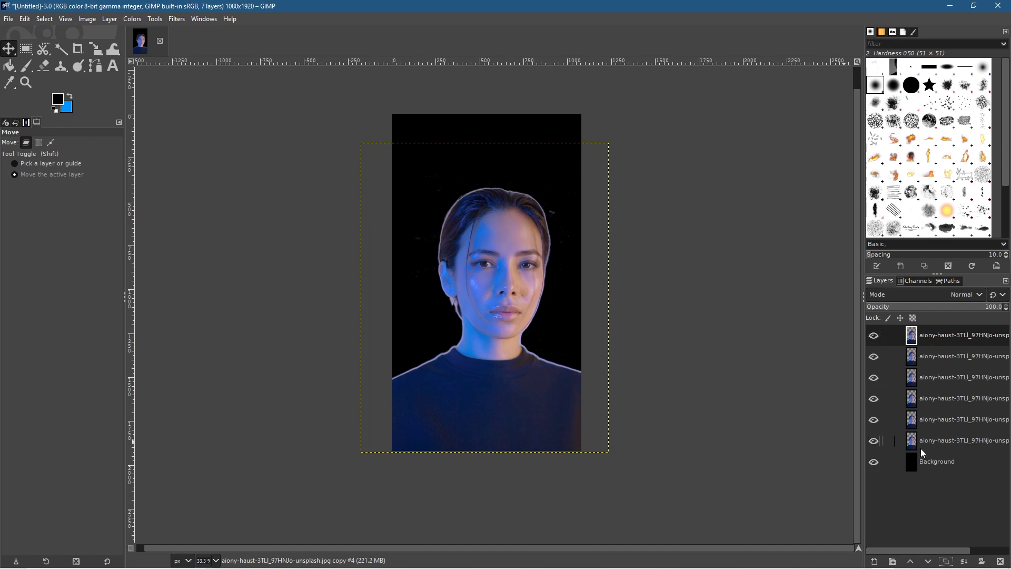
left_click(872, 379)
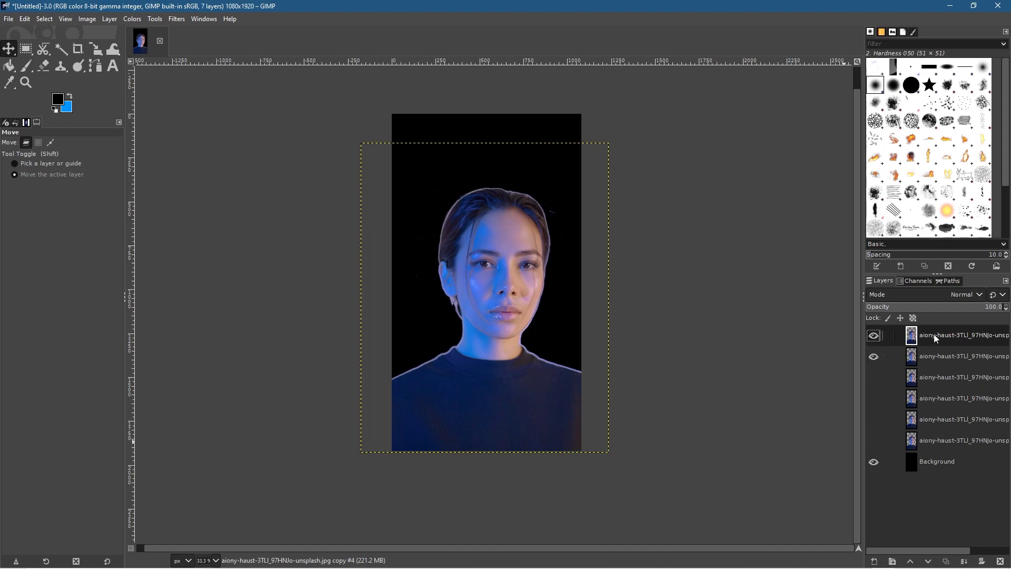
- Darken the topmost portrait layer with Levels, setting the low input to 124, and change its blend mode to Overlay
left_click(130, 20)
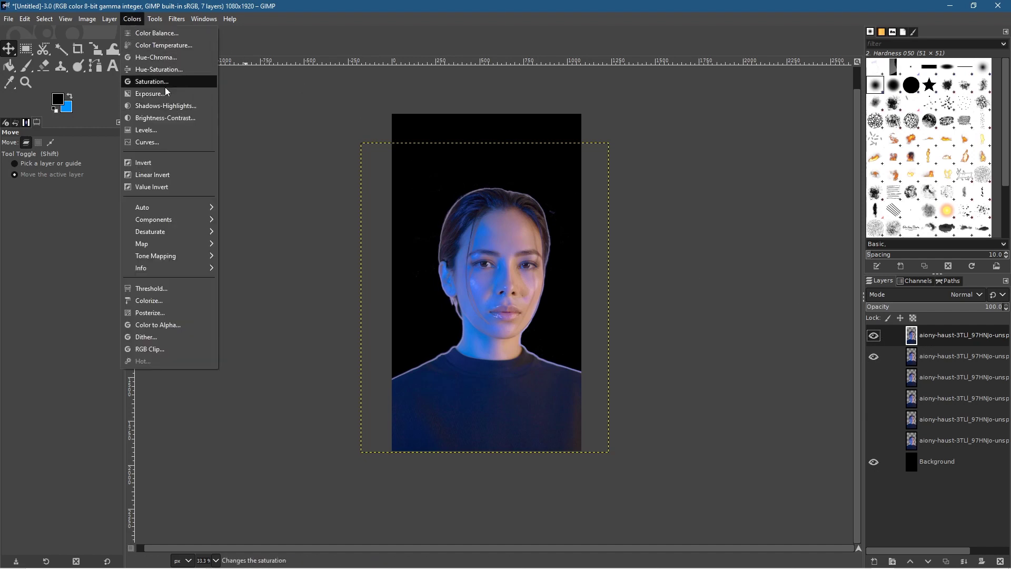
left_click(163, 129)
left_click_drag(332, 179, 279, 89)
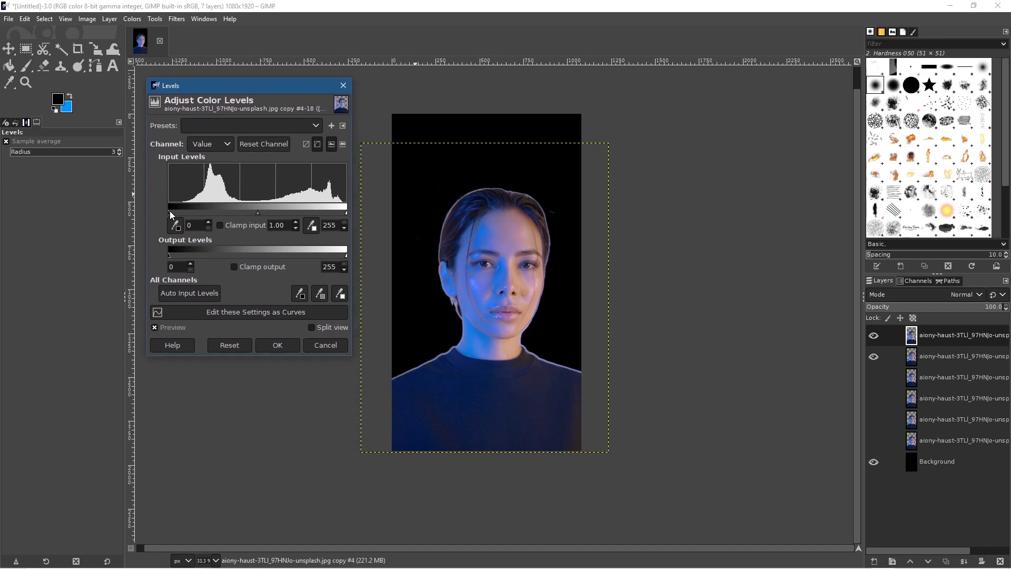
left_click_drag(173, 212, 278, 223)
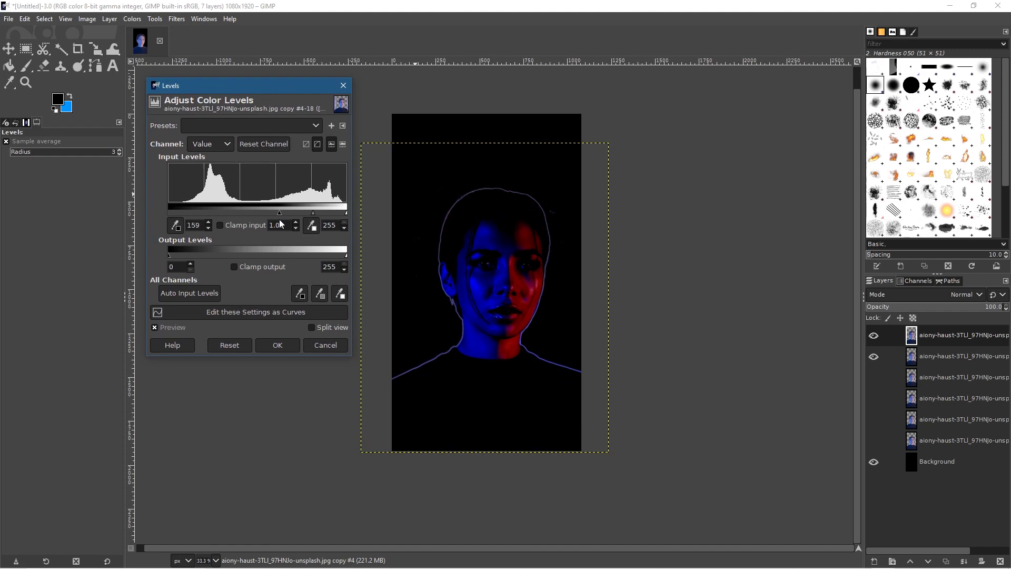
left_click_drag(289, 223, 341, 225)
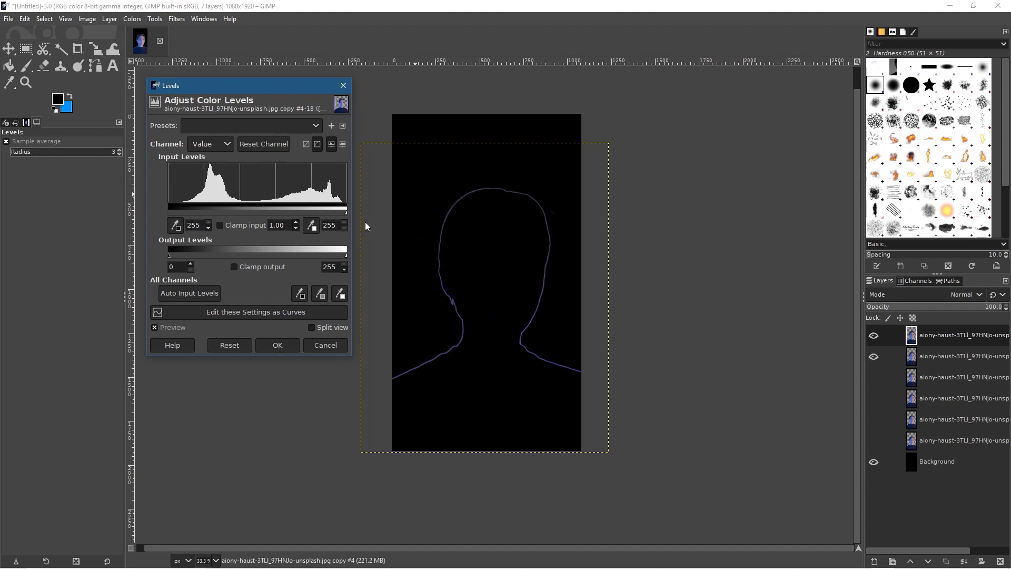
left_click_drag(365, 223, 257, 223)
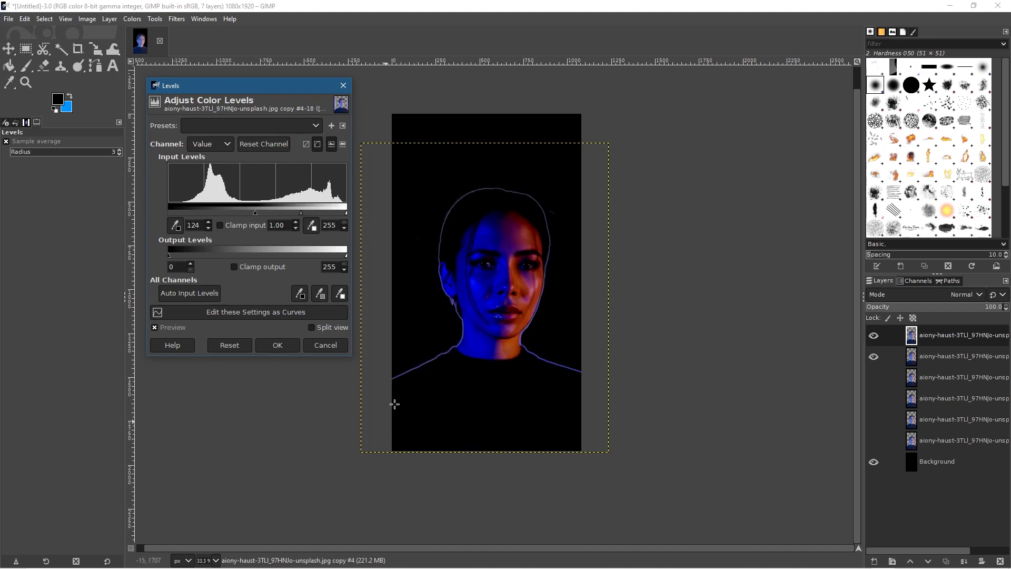
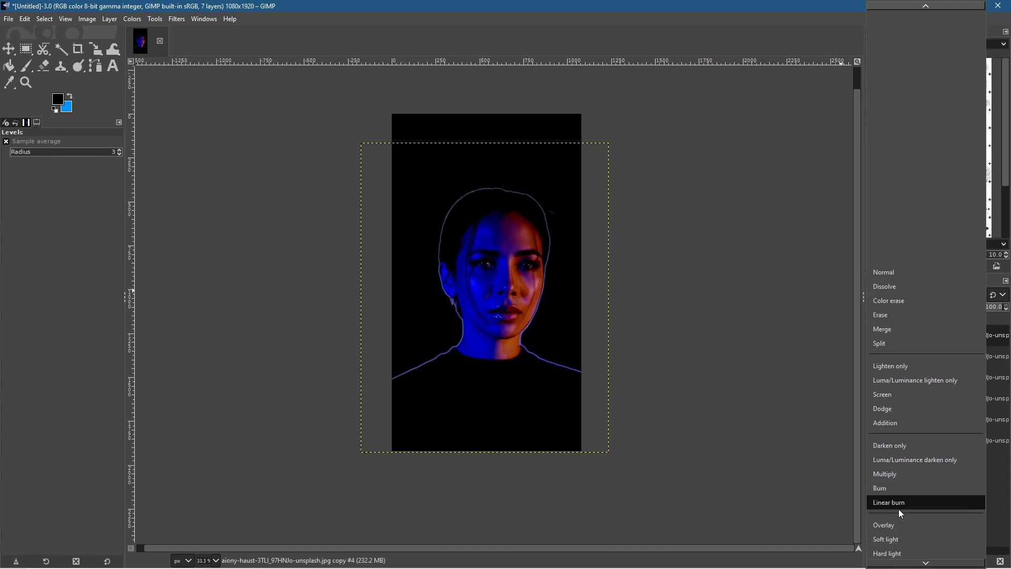
left_click(895, 514)
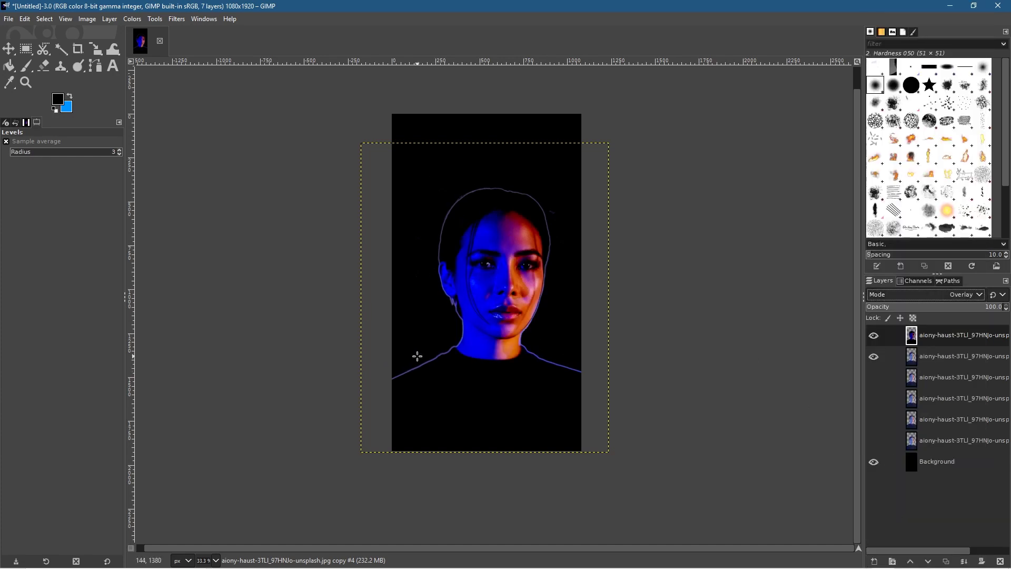
- Toggle the visibility of the two topmost portrait layers to compare the image with and without each one
left_click(873, 357)
left_click(873, 356)
left_click(873, 356)
left_click(873, 356)
left_click(876, 338)
left_click(876, 338)
left_click(875, 338)
left_click(875, 338)
left_click(875, 338)
left_click(875, 338)
left_click(876, 338)
left_click(876, 338)
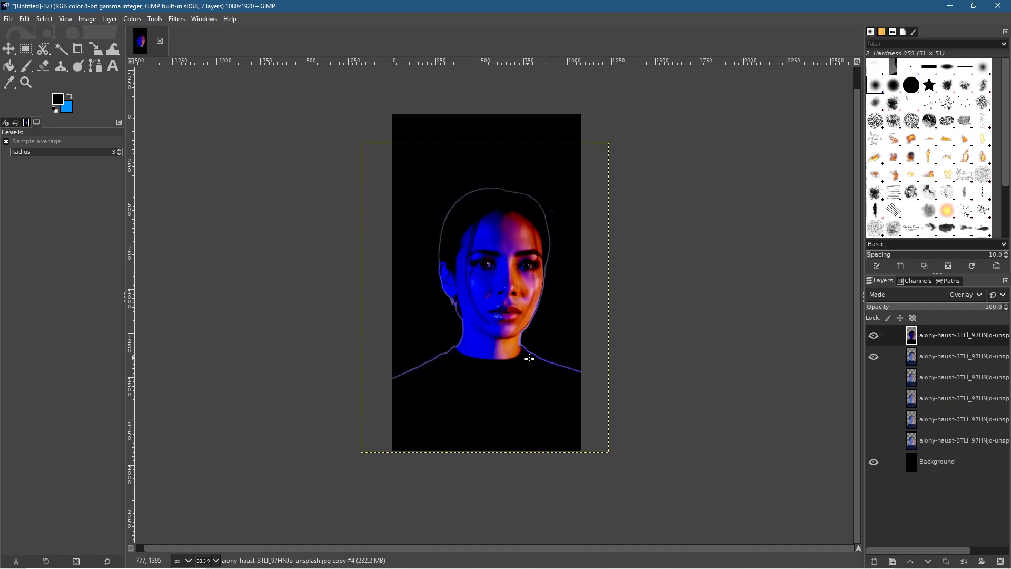
left_click(875, 339)
left_click(874, 340)
left_click(874, 340)
left_click(874, 339)
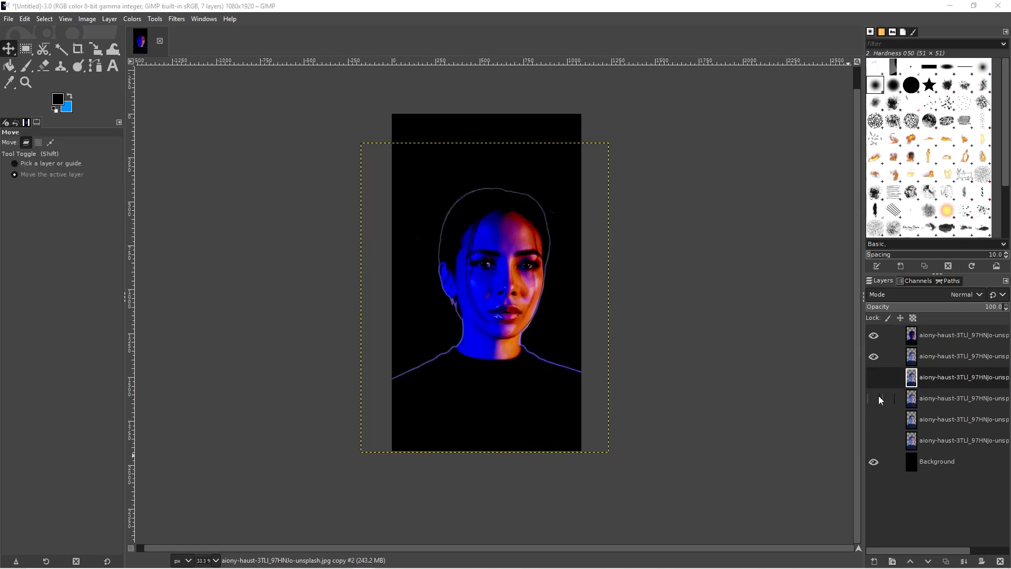
- Move the third portrait layer to the top of the layer stack and make it visible
left_click(925, 382)
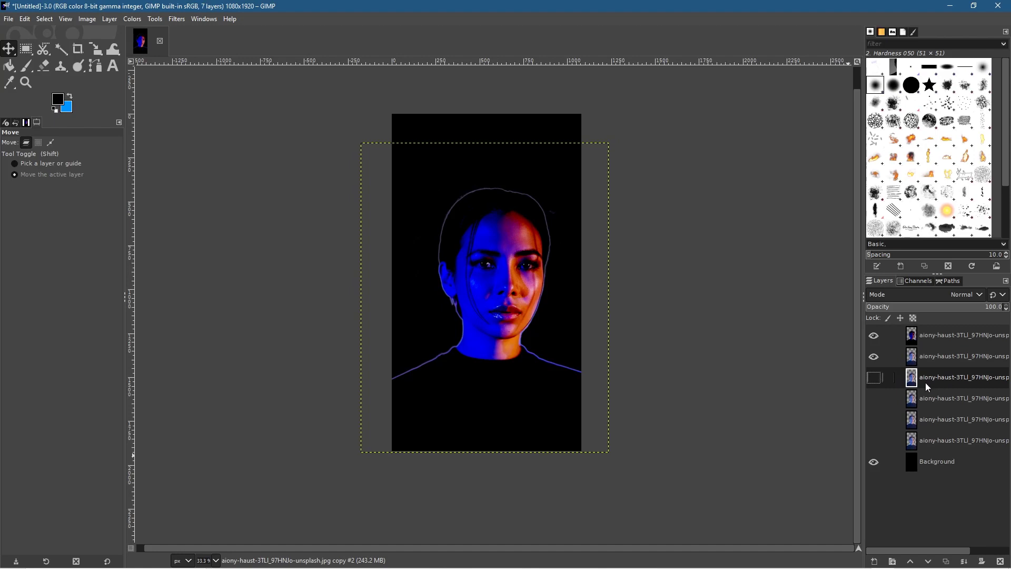
left_click_drag(925, 383, 925, 326)
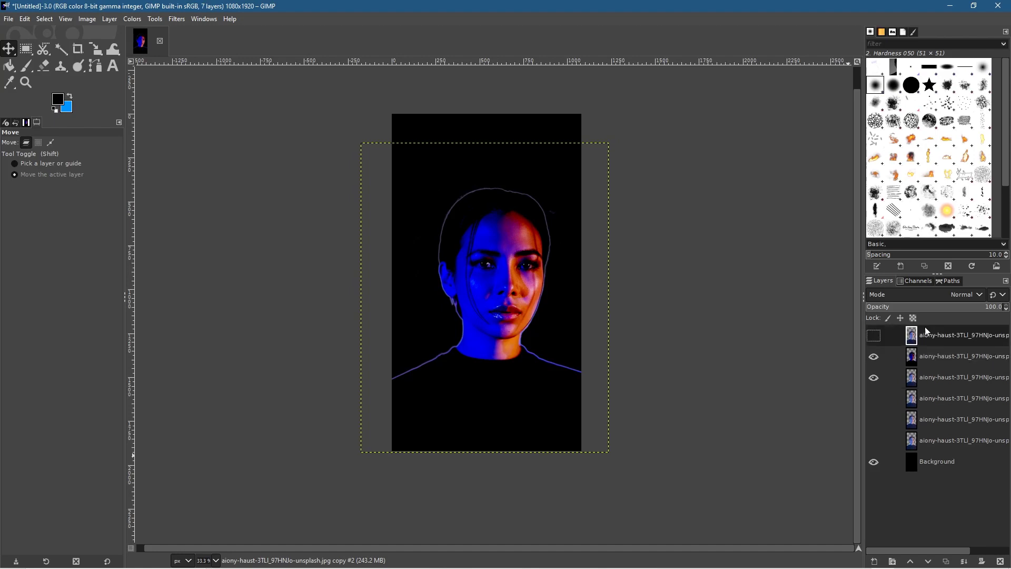
left_click(872, 335)
left_click(872, 336)
left_click(873, 336)
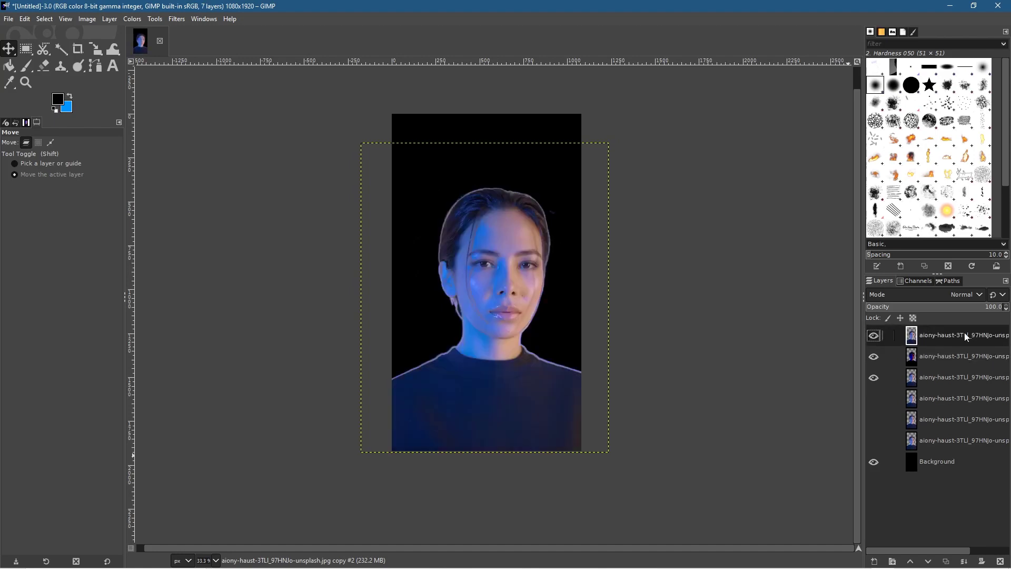
- Shift the topmost portrait layer's hue to 84.5 with Hue-Saturation
left_click(128, 21)
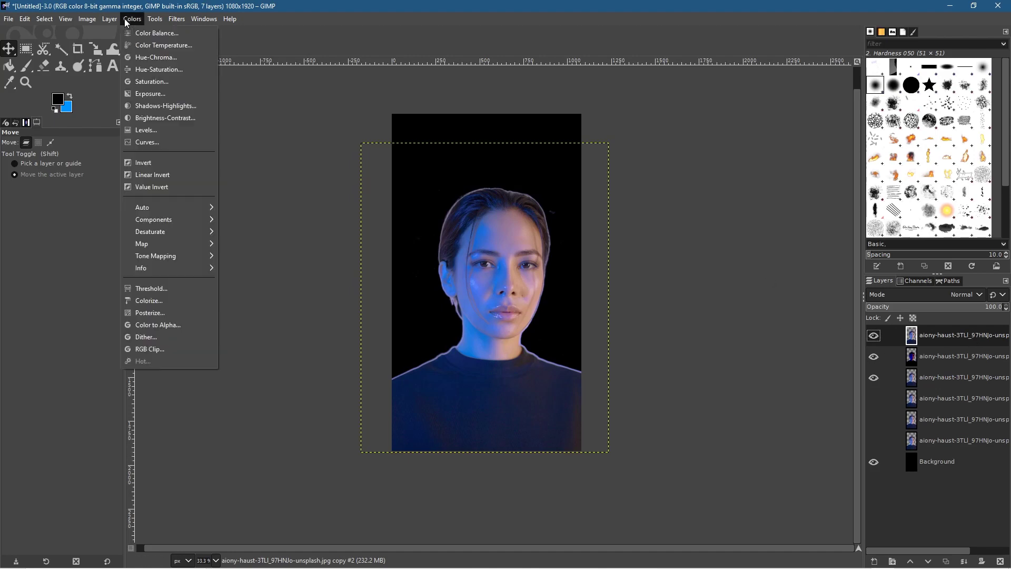
left_click(140, 70)
left_click_drag(245, 186, 254, 134)
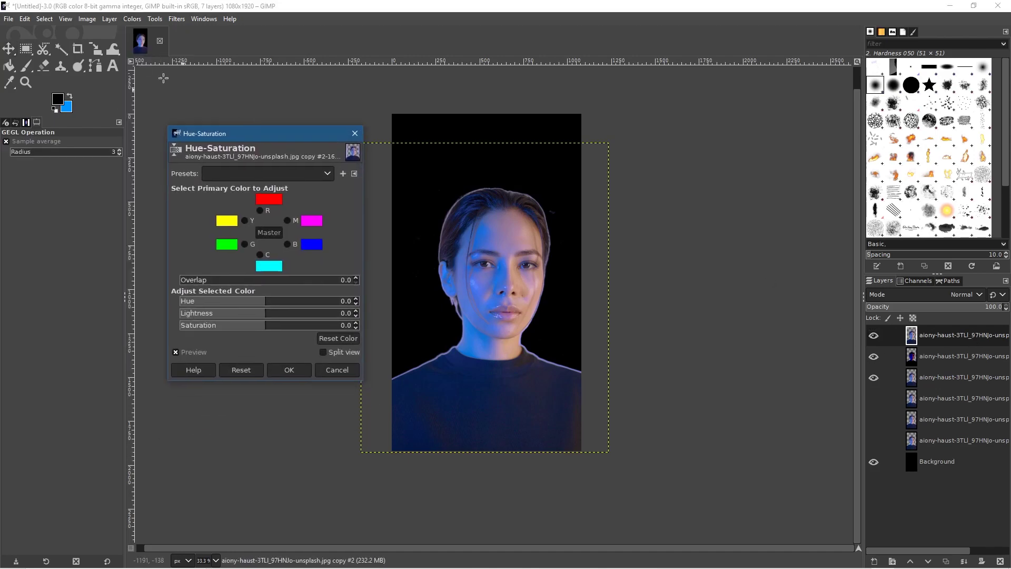
left_click(133, 19)
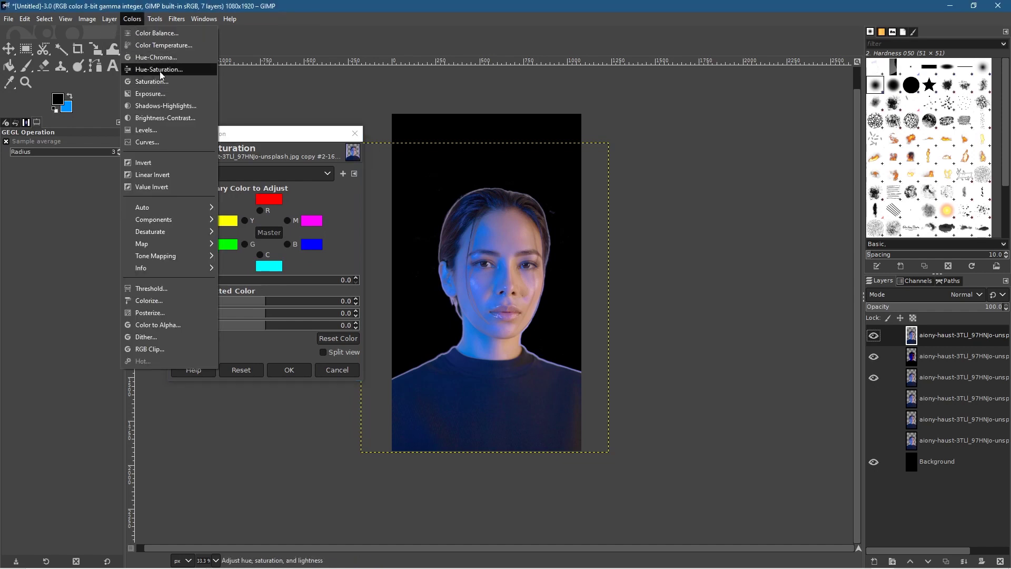
left_click(263, 146)
left_click_drag(259, 304, 308, 296)
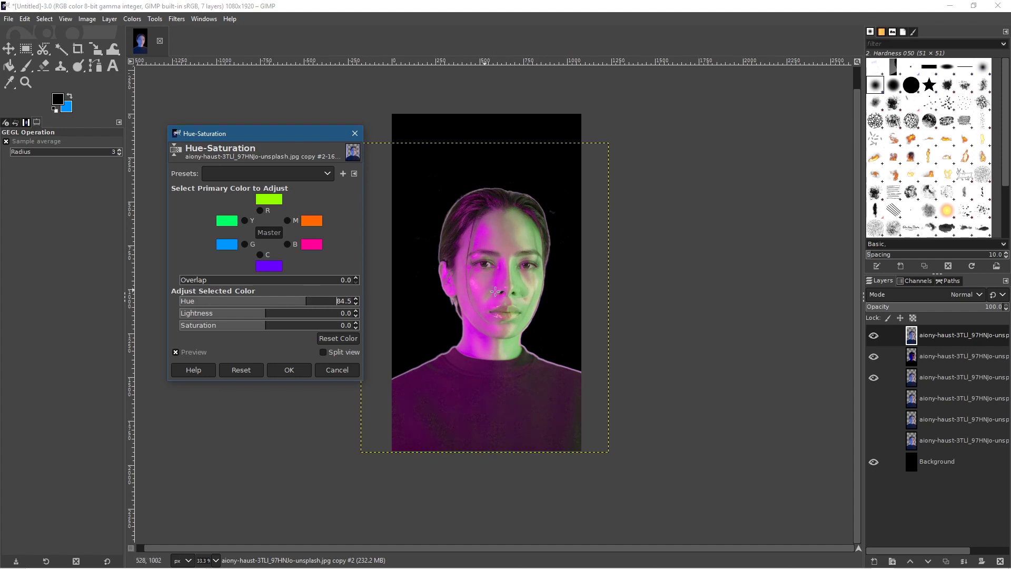
left_click(290, 371)
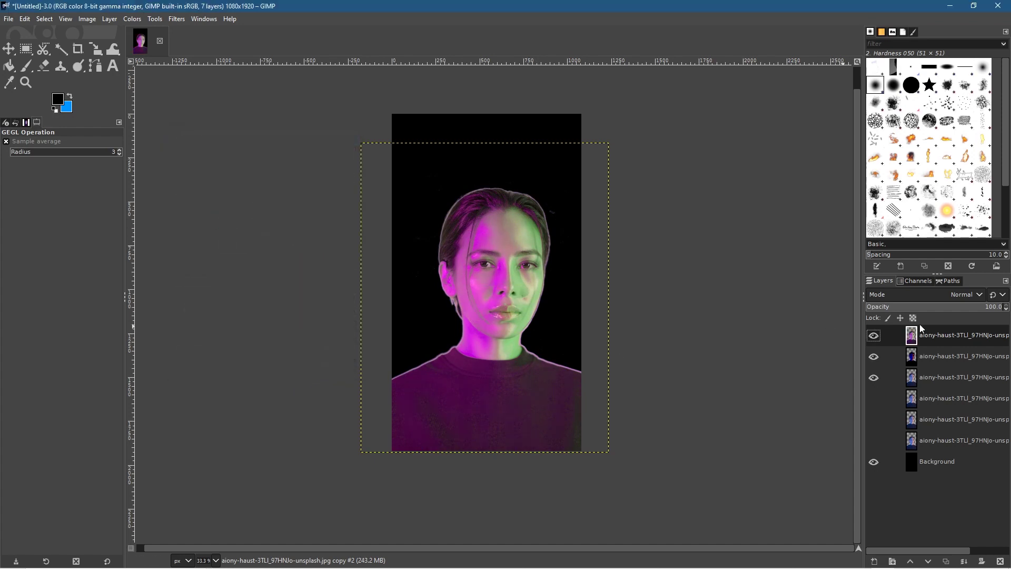
- Change the blend mode of the topmost portrait layer to Overlay
left_click(974, 295)
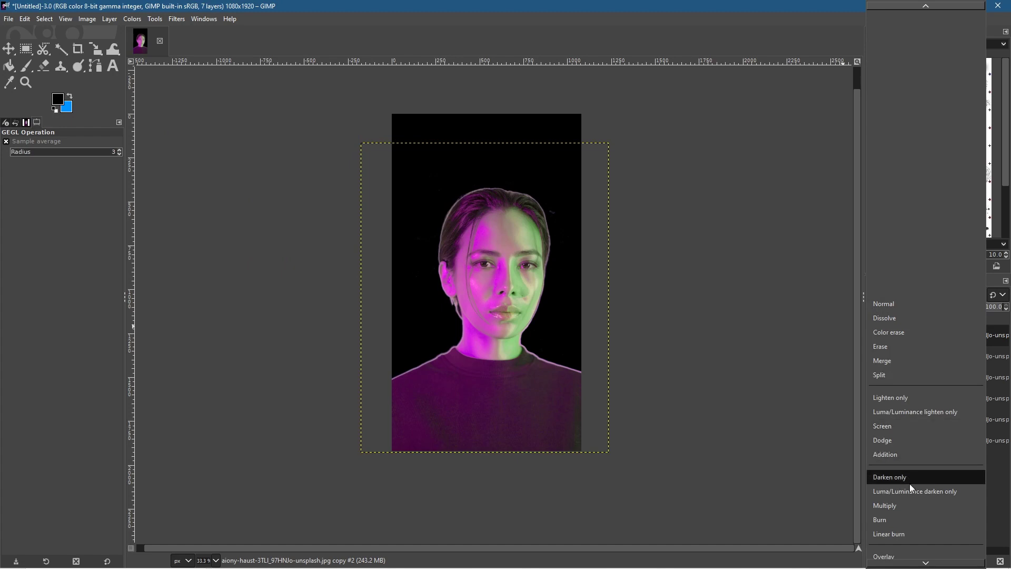
scroll(896, 497, "down", 1)
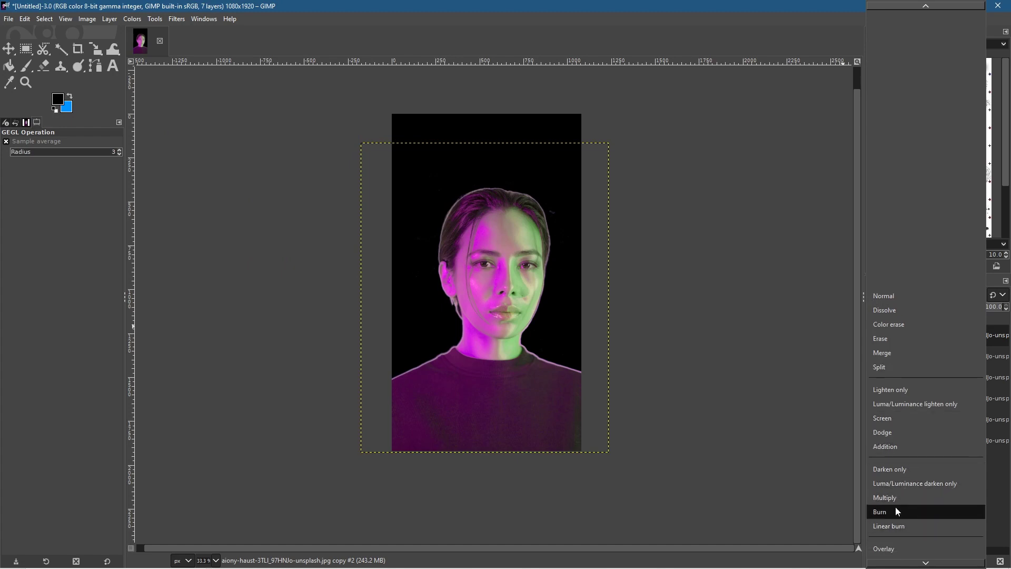
left_click(887, 547)
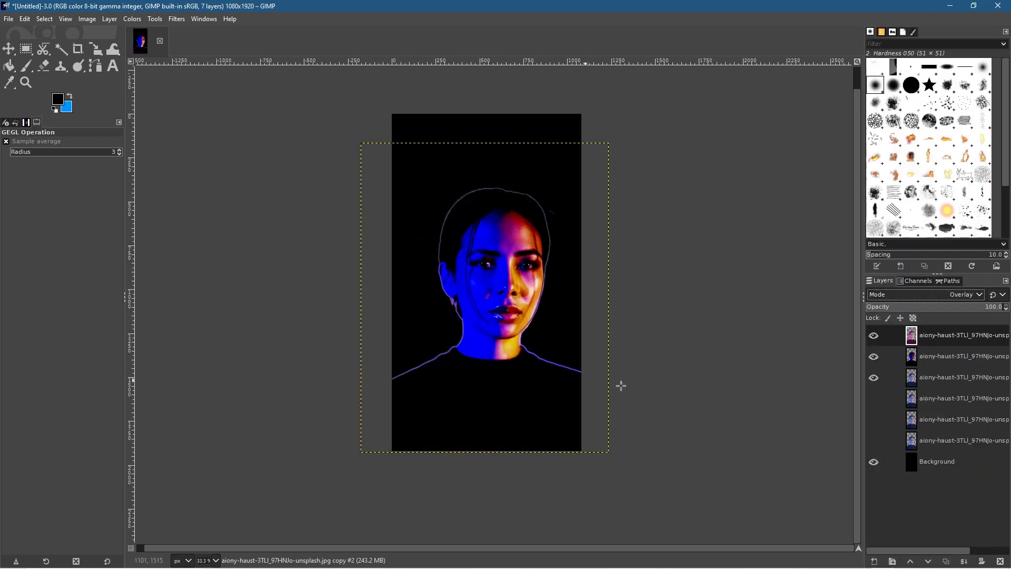
- Toggle the visibility of the topmost portrait layer repeatedly to compare the image with and without its color shift
left_click(874, 336)
left_click(874, 336)
left_click(874, 336)
left_click(874, 336)
left_click(874, 336)
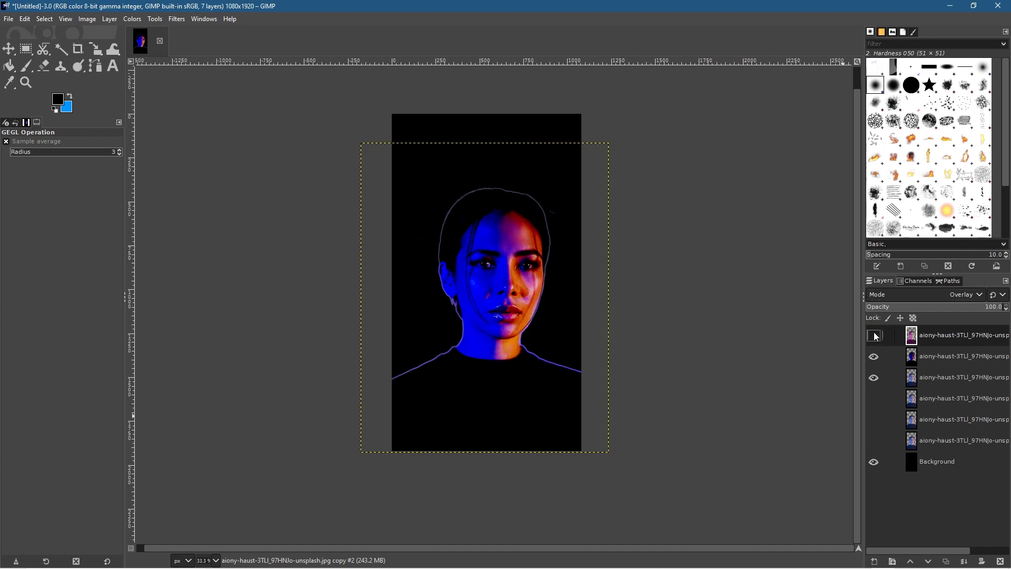
left_click(874, 336)
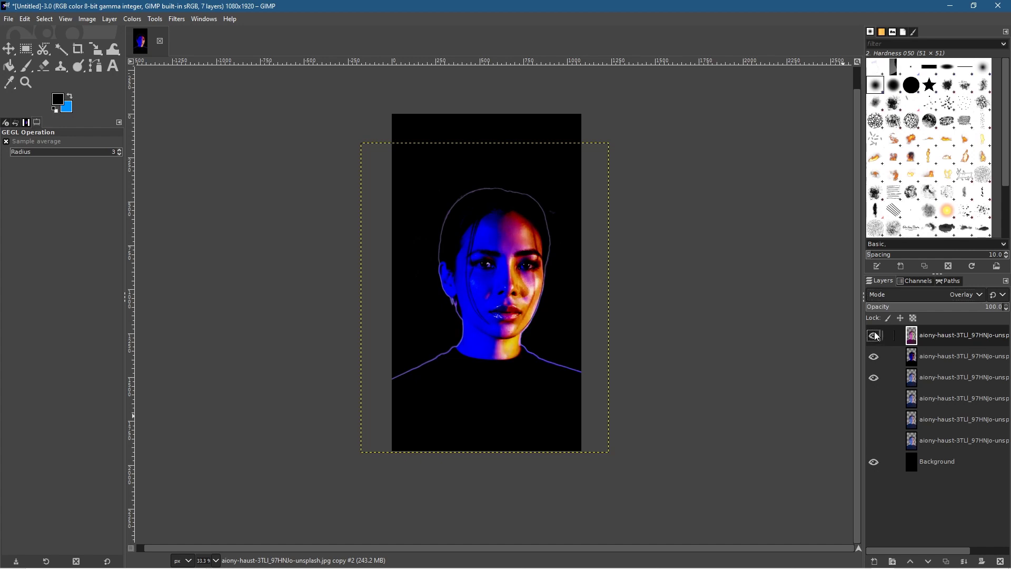
left_click(874, 336)
left_click(874, 336)
left_click(874, 336)
left_click(874, 336)
- Toggle the two topmost portrait layers in different combinations to examine what each Overlay layer contributes, leaving both visible
left_click(874, 357)
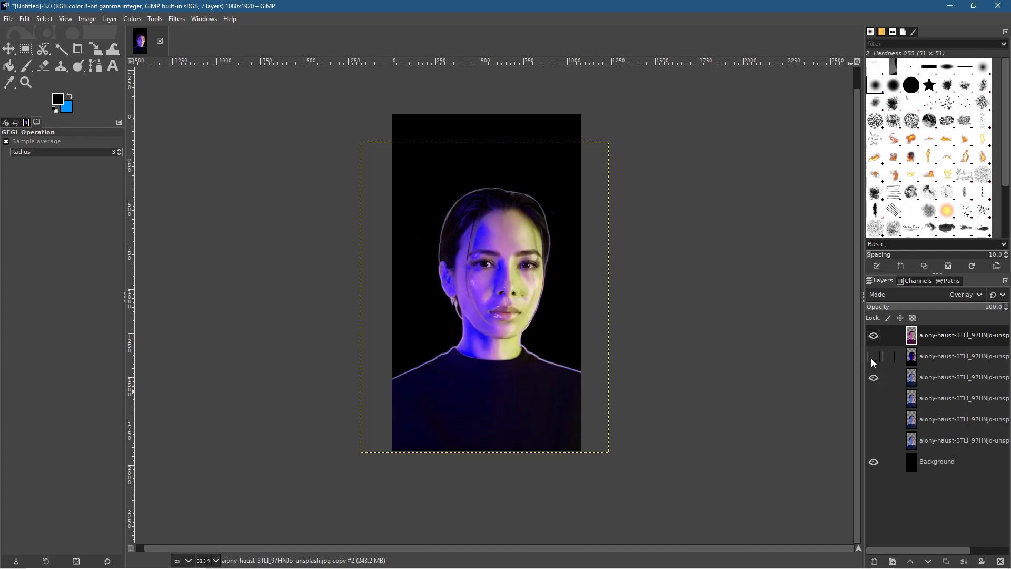
left_click(874, 336)
left_click(874, 336)
left_click(874, 336)
left_click(874, 336)
left_click(874, 335)
left_click(874, 336)
left_click(873, 337)
left_click(873, 337)
left_click(871, 359)
left_click(874, 337)
left_click(874, 337)
left_click(874, 336)
left_click(874, 357)
left_click(874, 356)
left_click(874, 336)
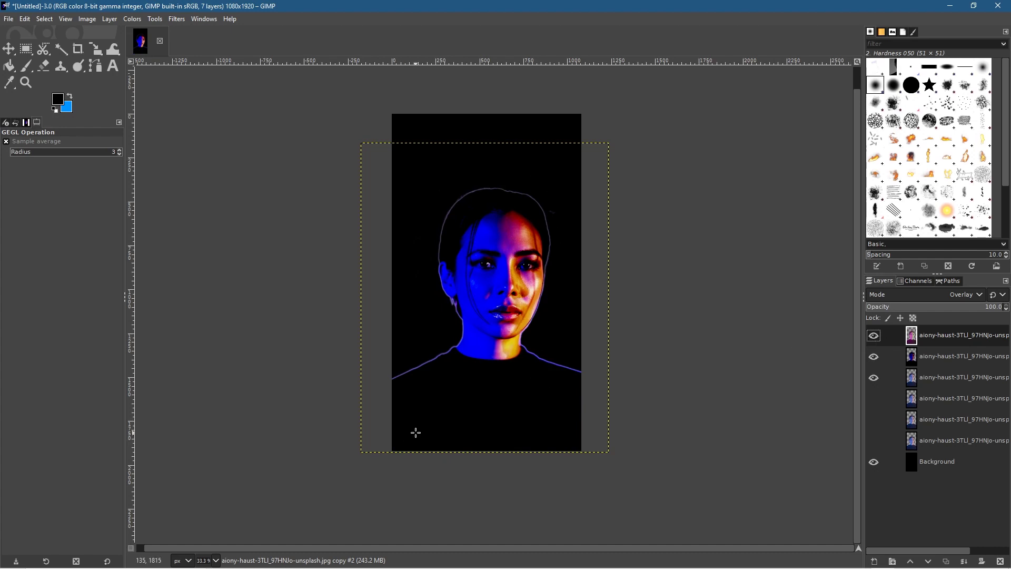
left_click(874, 357)
left_click(875, 338)
left_click(874, 336)
left_click(874, 356)
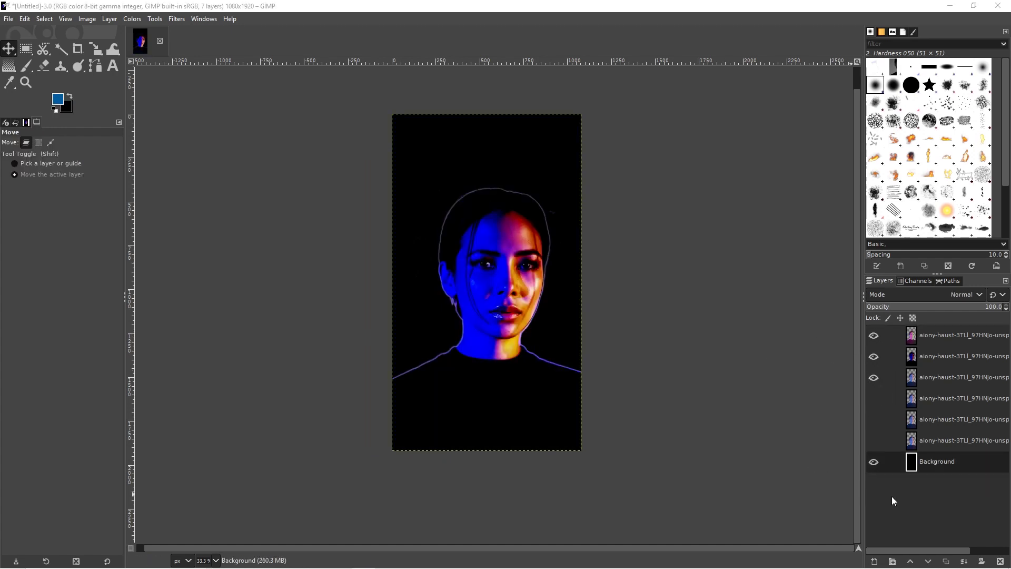
- Duplicate the black Background layer and hide the original
left_click(893, 500)
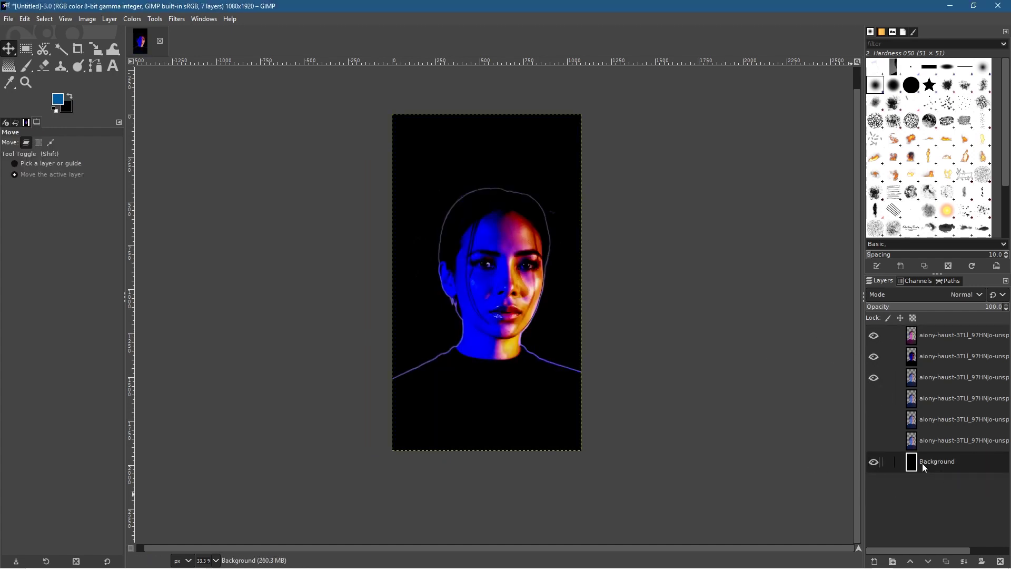
left_click(950, 561)
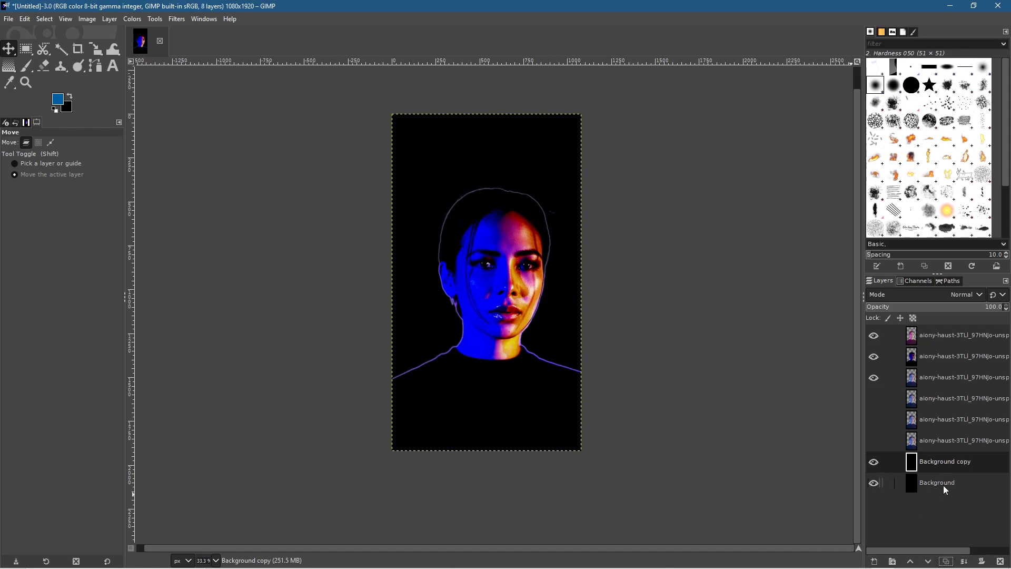
left_click(874, 482)
- Activate the Gradient tool and set the foreground color to a slightly brighter medium blue
mouse_move(15, 67)
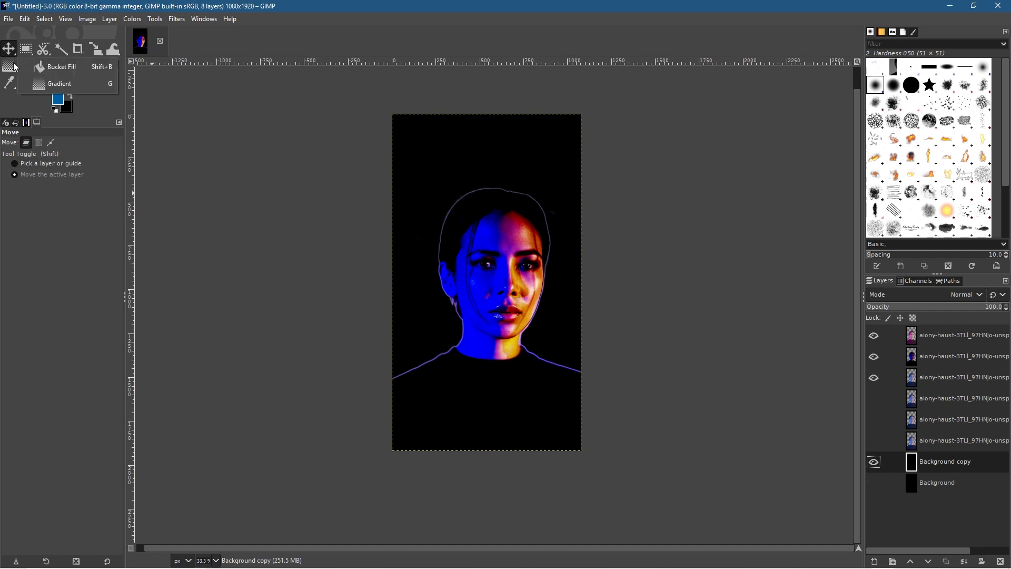
left_click(75, 88)
left_click(59, 104)
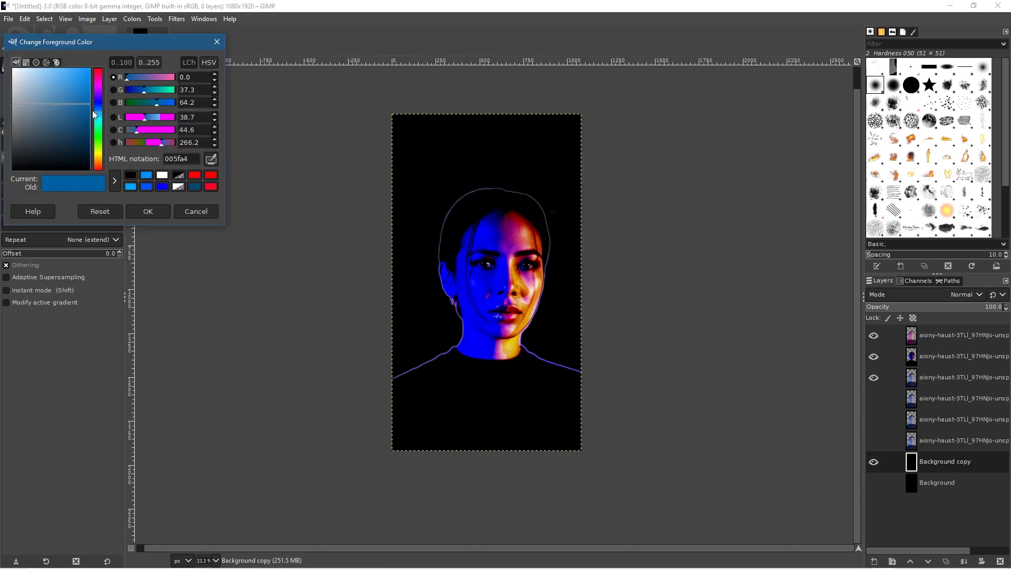
left_click_drag(87, 108, 86, 100)
left_click(148, 211)
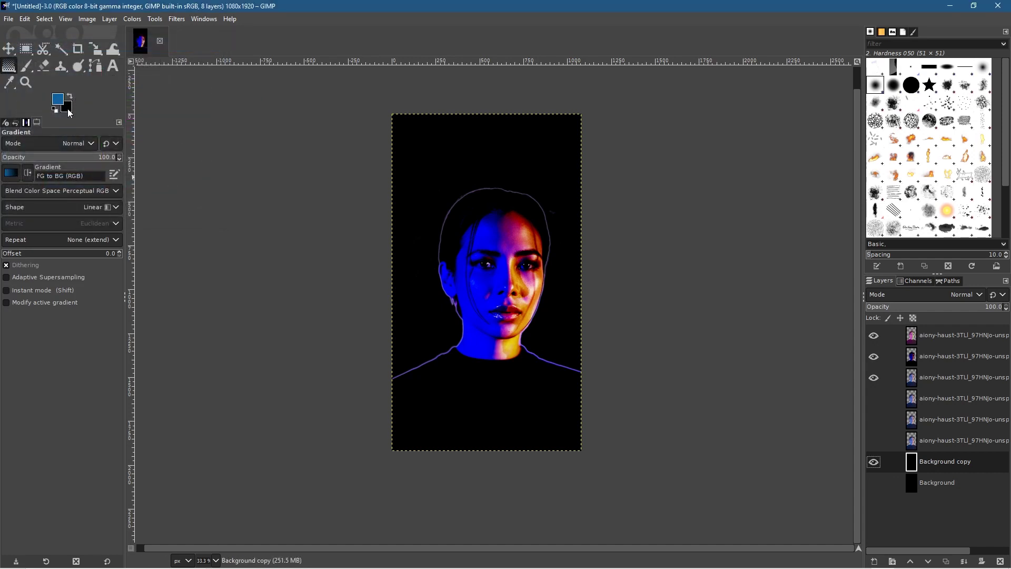
- Keep the background color black (000000) and use the linear FG to BG (RGB) gradient
left_click(69, 111)
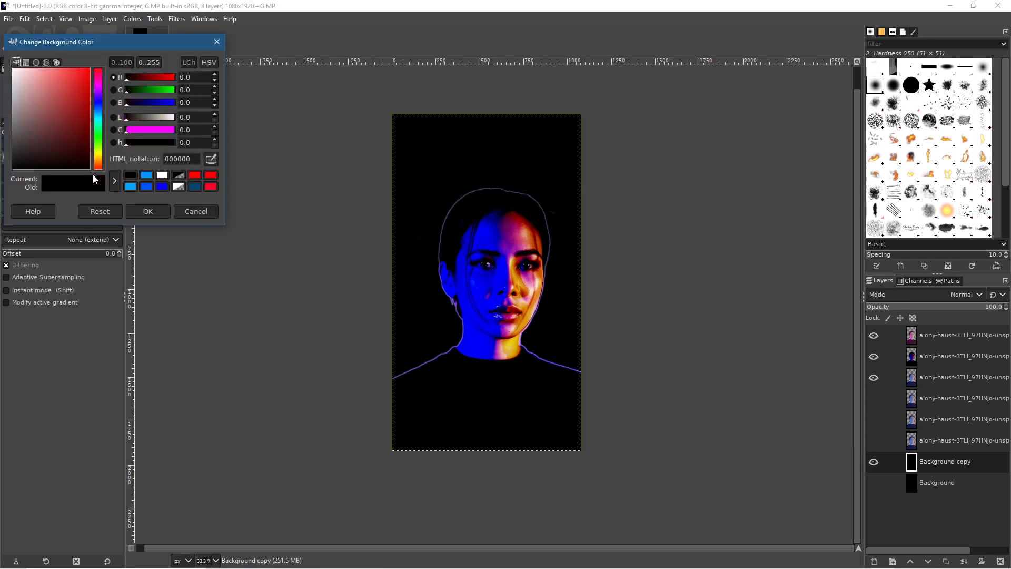
left_click(148, 211)
left_click(11, 174)
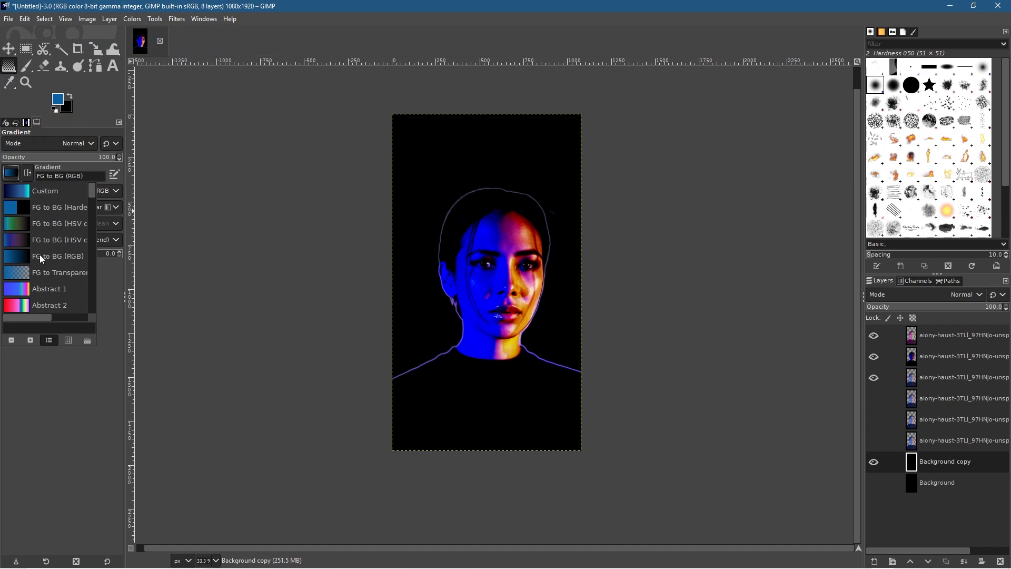
left_click_drag(48, 419, 94, 127)
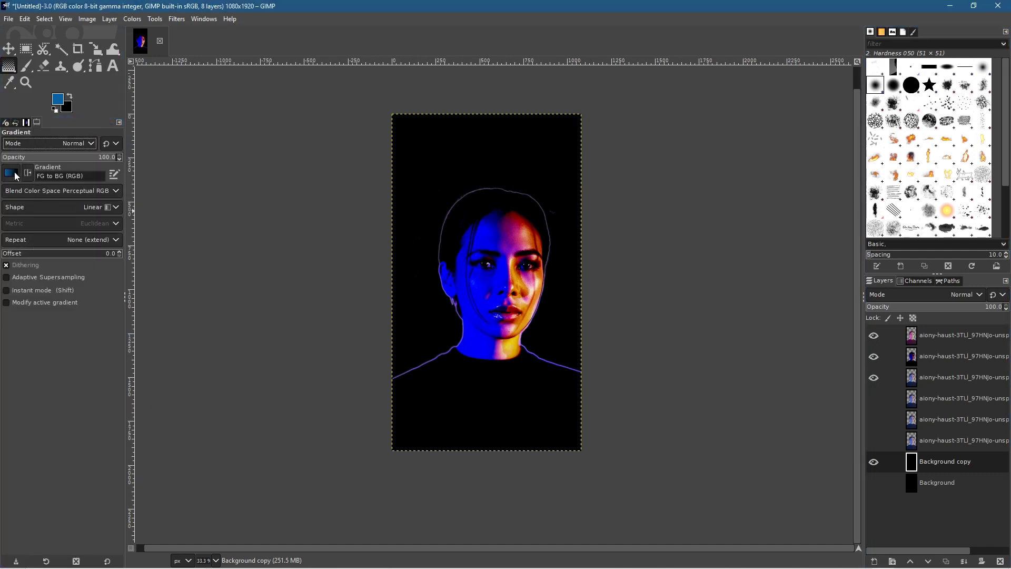
- Draw a vertical blue-to-black gradient on the Background copy layer from the canvas's top centre down to about X 531, Y 1221 px
left_click_drag(485, 121, 482, 336)
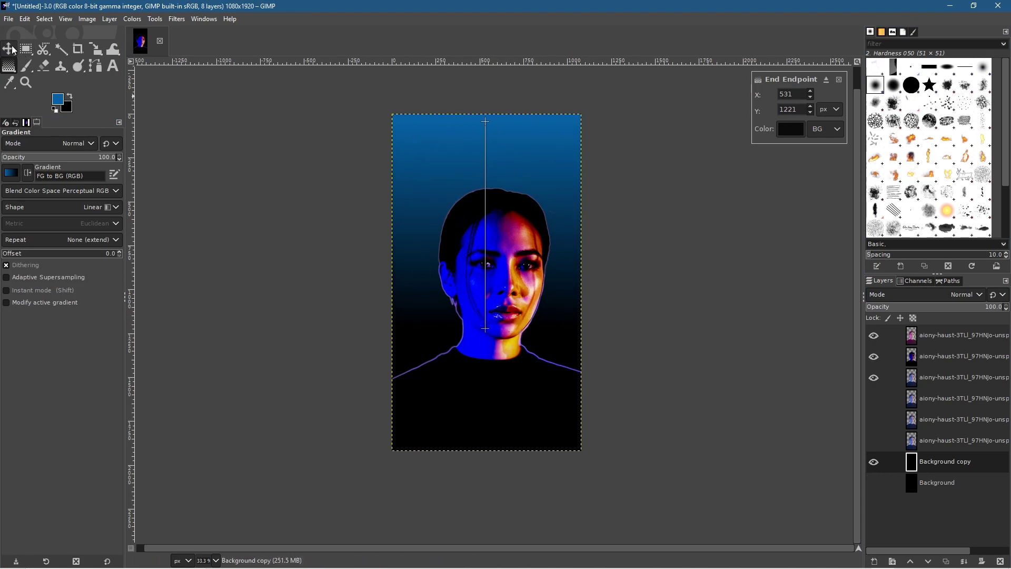
key("m")
left_click(934, 481)
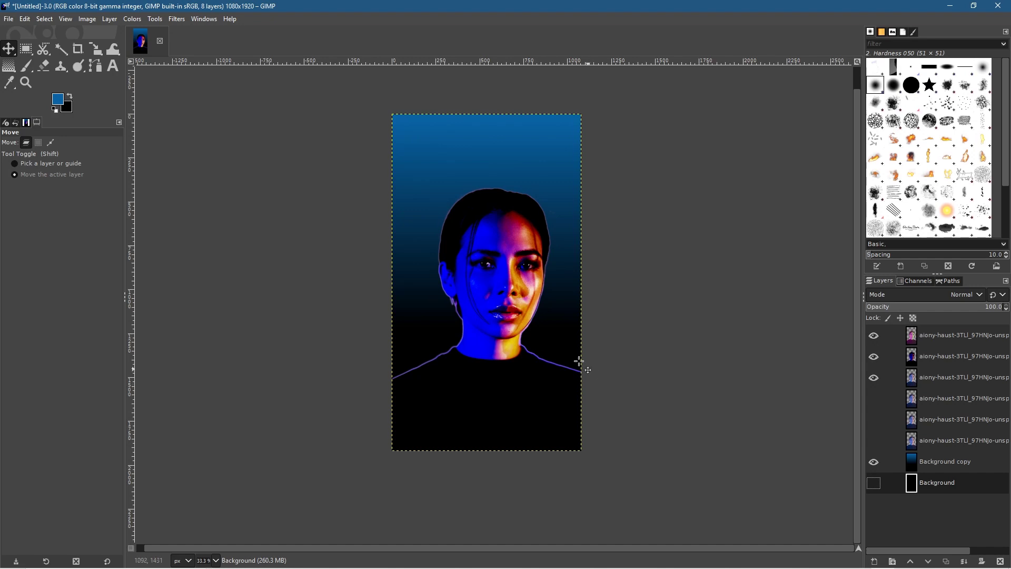
- Toggle the two topmost portrait layers to compare their effect against the gradient background, leaving both visible
left_click(876, 334)
left_click(876, 333)
left_click(872, 353)
left_click(878, 335)
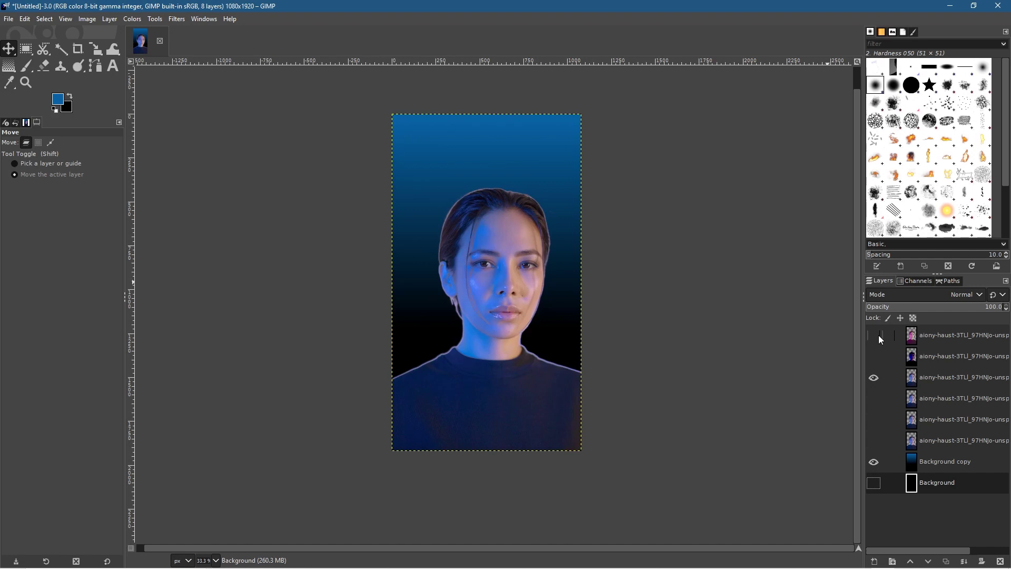
left_click(879, 335)
left_click(877, 350)
left_click(875, 335)
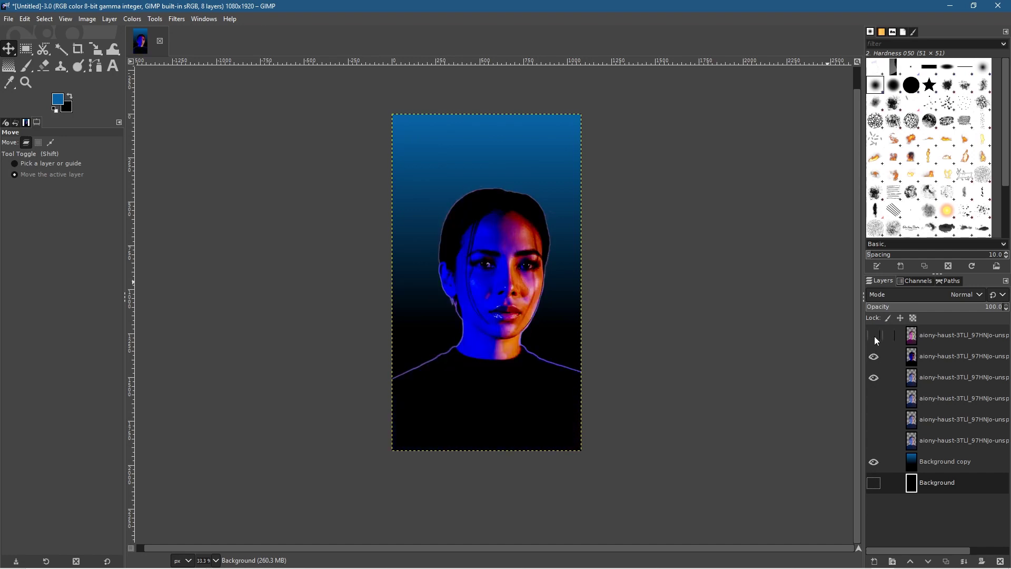
left_click(876, 333)
left_click(873, 356)
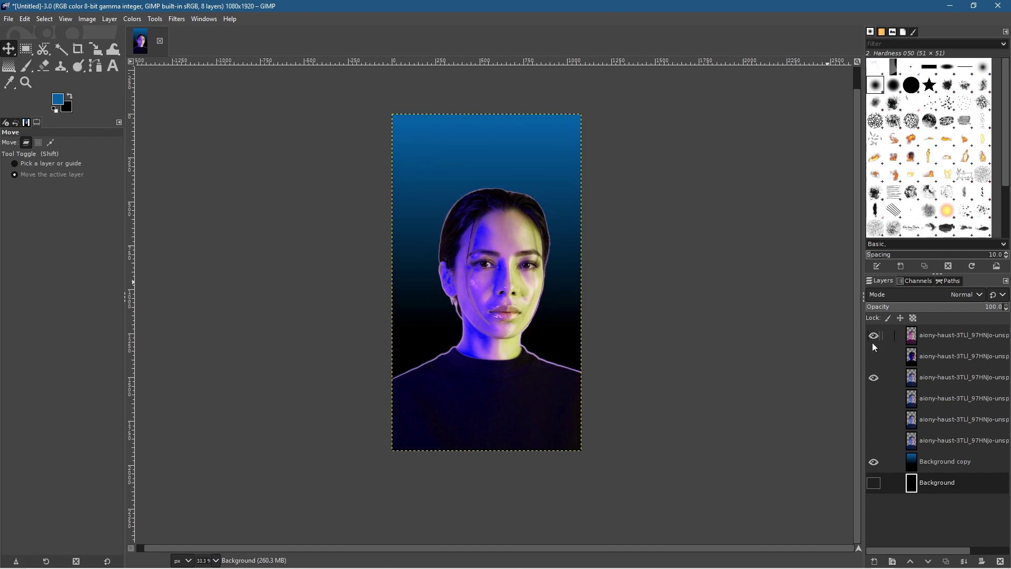
left_click(873, 336)
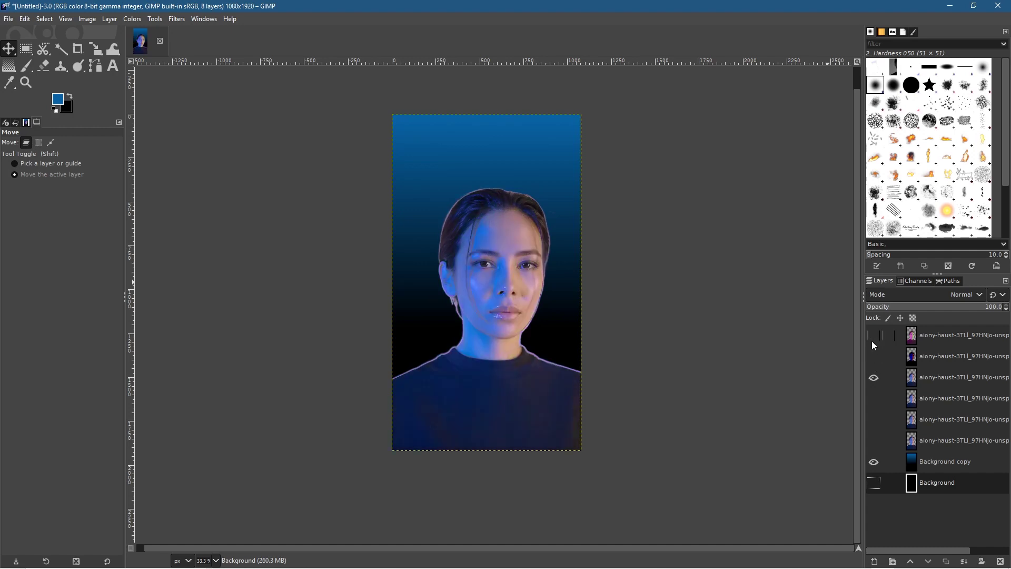
left_click(873, 349)
left_click(873, 350)
left_click(872, 356)
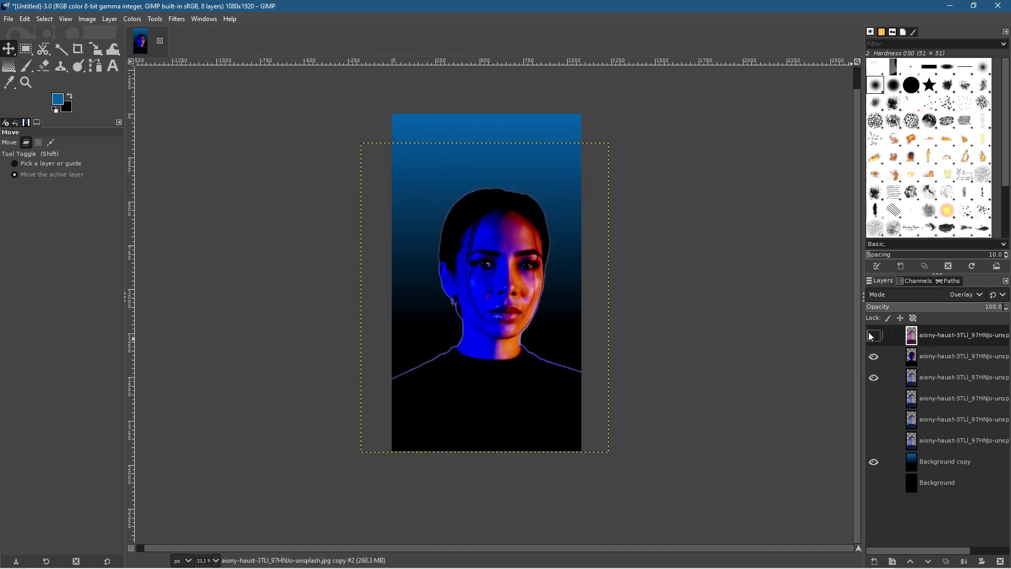
left_click(872, 335)
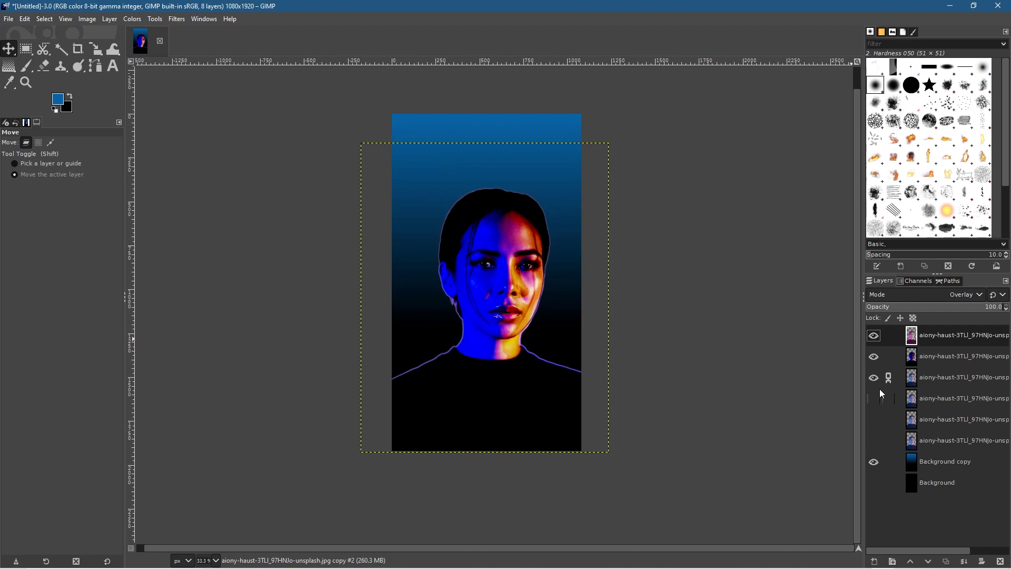
- Make the fourth portrait layer from the top visible and leave the fifth one hidden
left_click(873, 397)
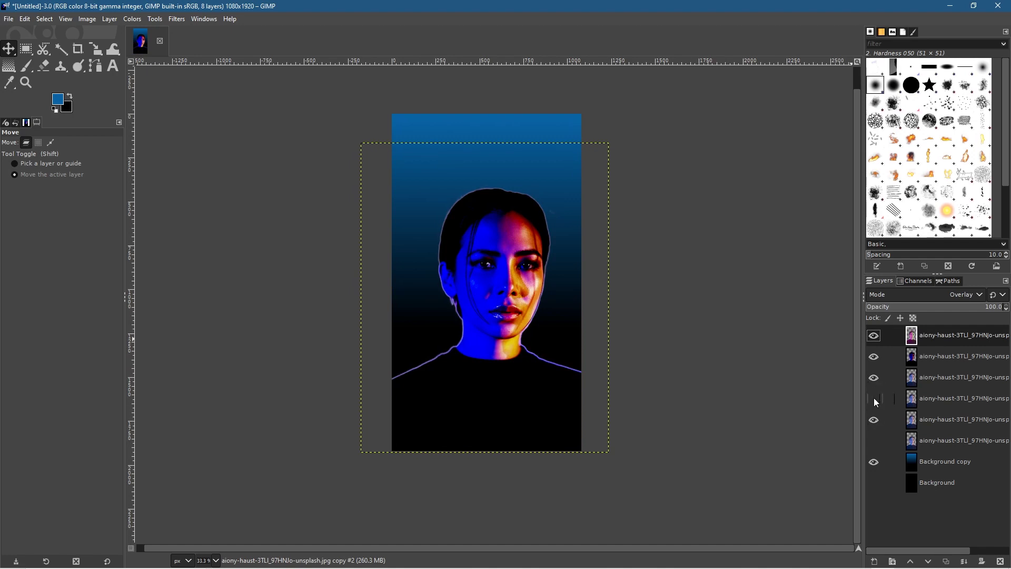
left_click(874, 420)
left_click(874, 398)
- Save the image as outline-01.xcf in the Desktop folder "Outline Image using GIMP 2.10"
left_click(8, 19)
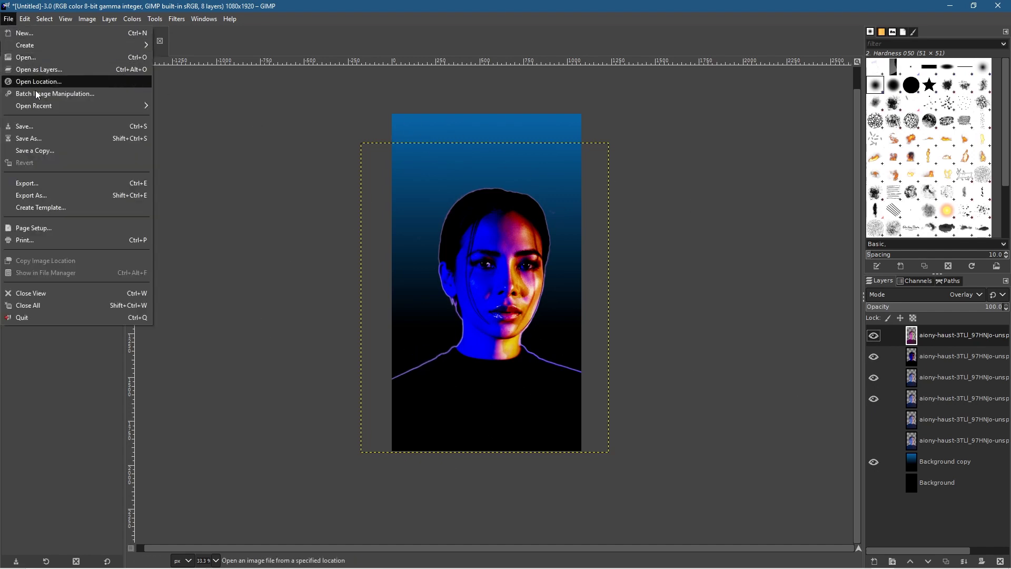
left_click(42, 136)
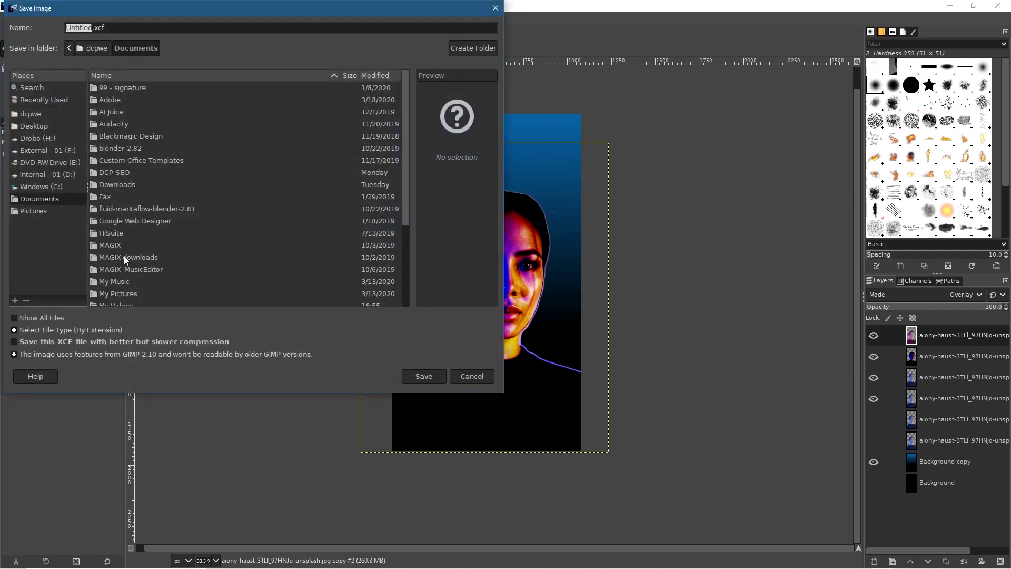
left_click(32, 128)
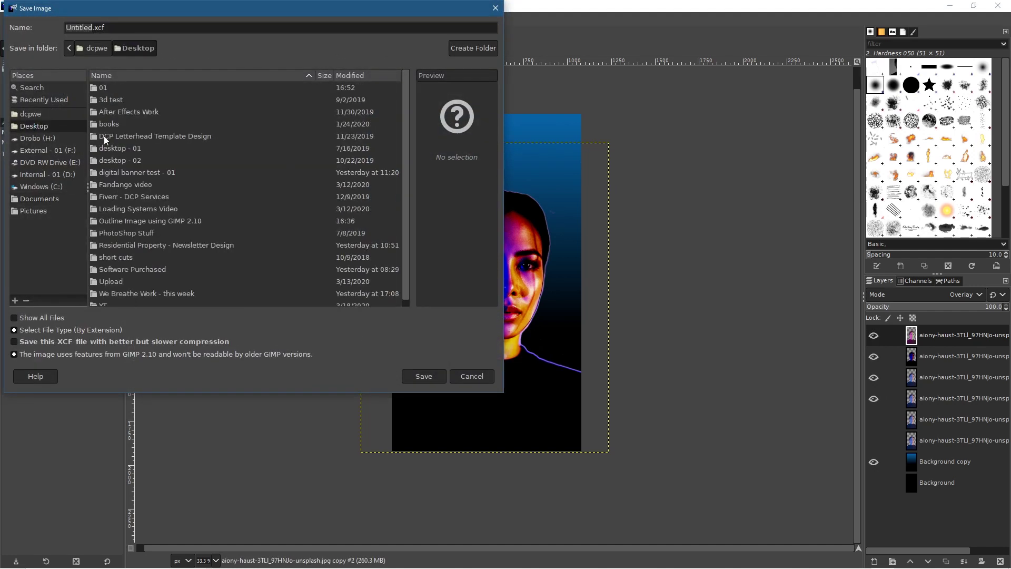
double_click(121, 221)
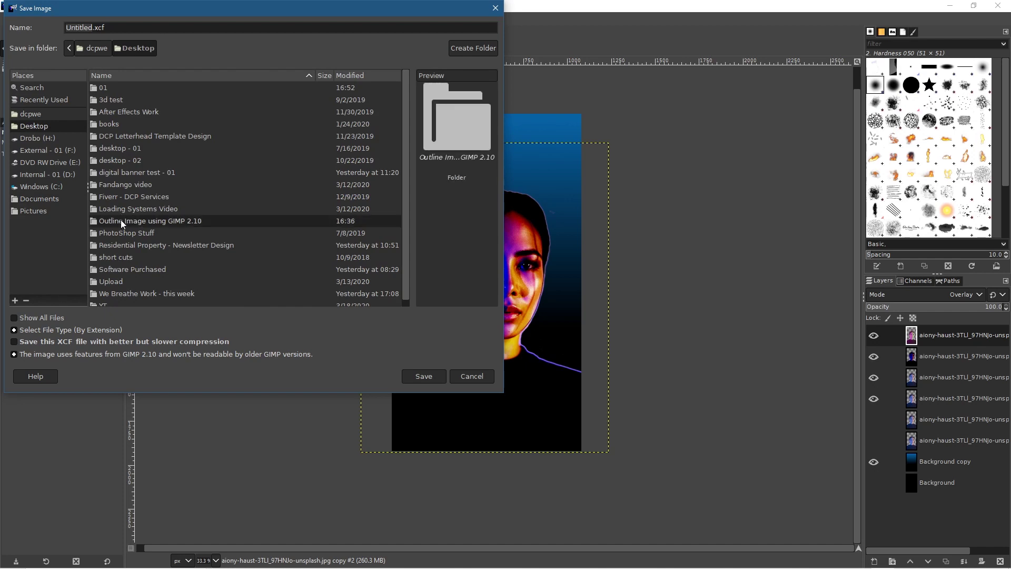
double_click(91, 26)
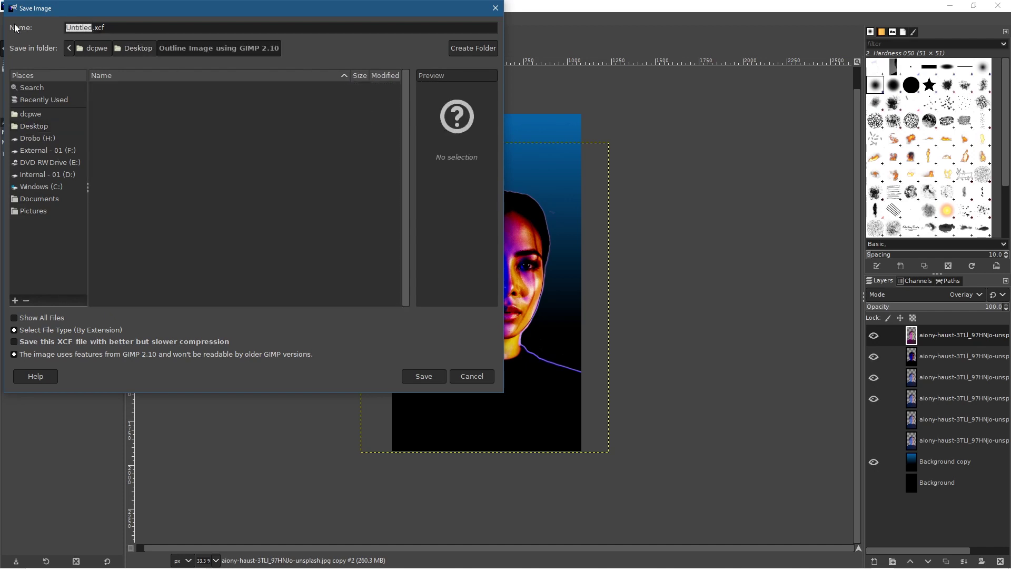
type("outline-01")
left_click(424, 376)
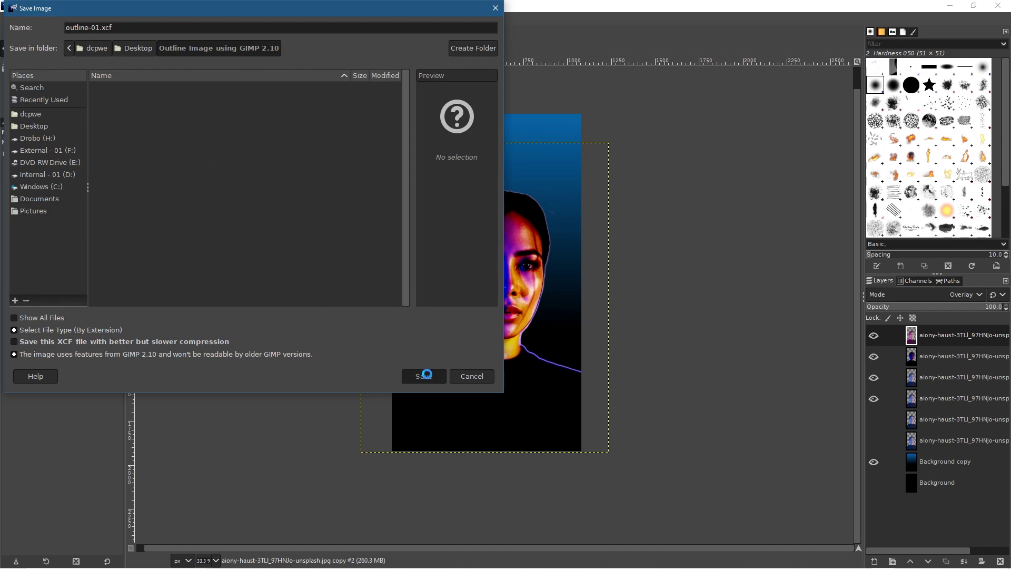
- Export the image as a JPEG image named outline-01 in the same folder, keeping quality 90 and the other default export options
left_click(10, 19)
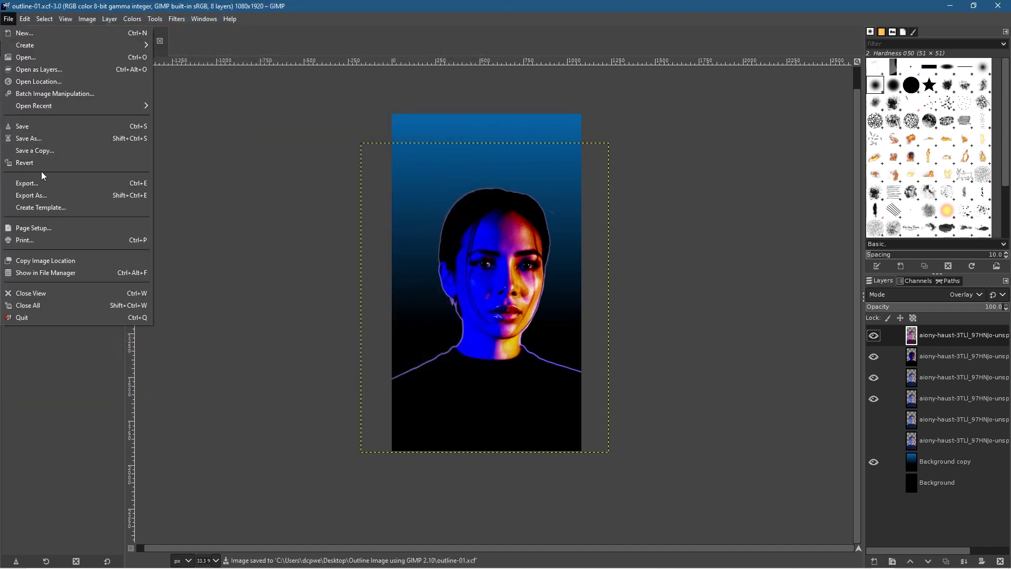
left_click(44, 195)
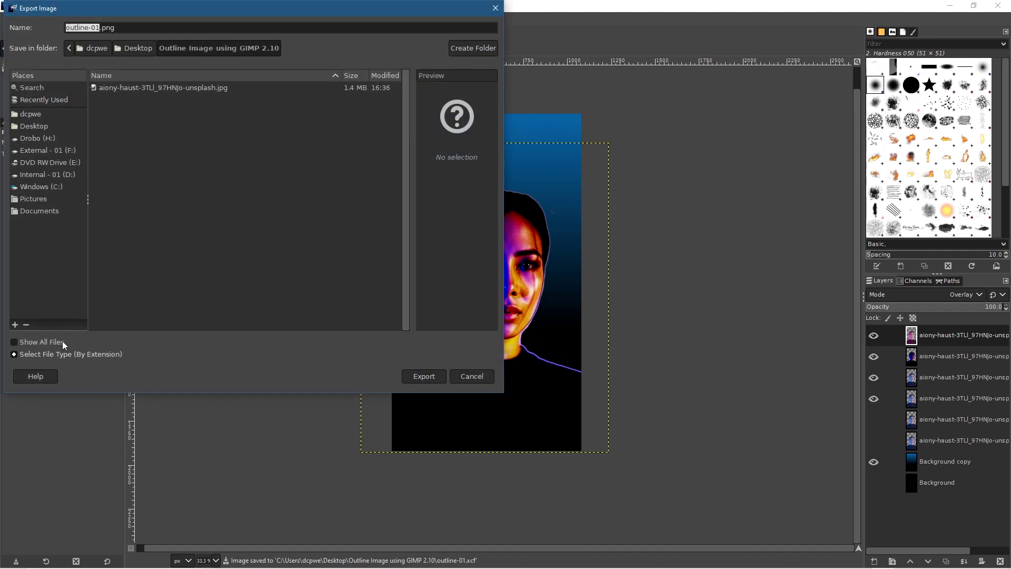
left_click(43, 353)
scroll(51, 315, "down", 5)
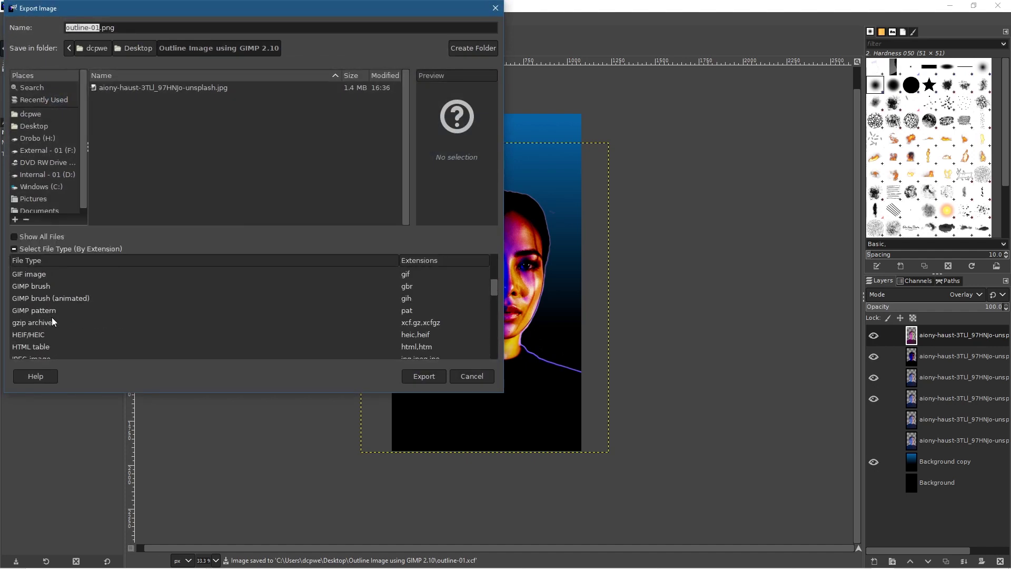
scroll(30, 331, "down", 2)
left_click(58, 310)
left_click(431, 374)
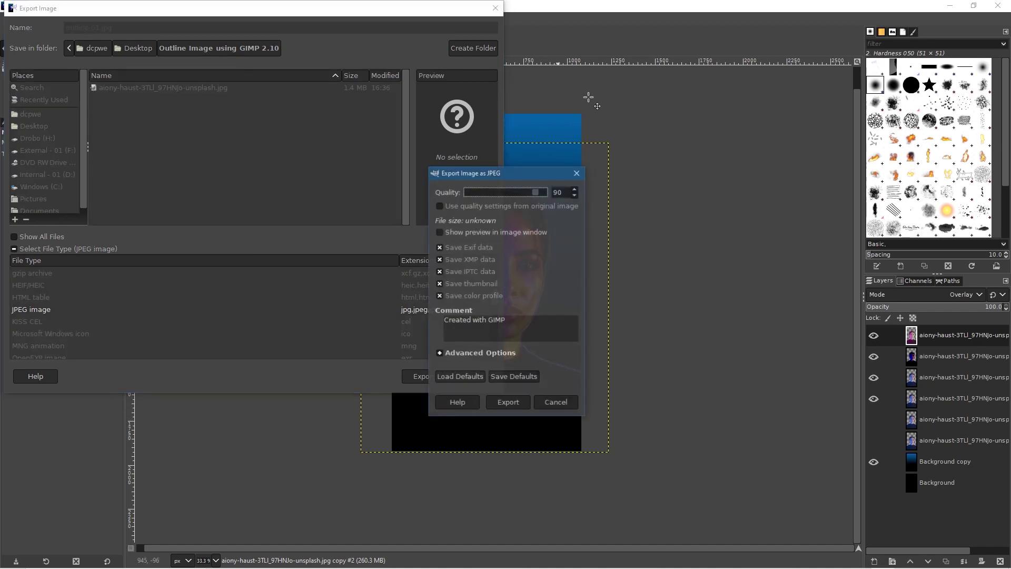
left_click(511, 401)
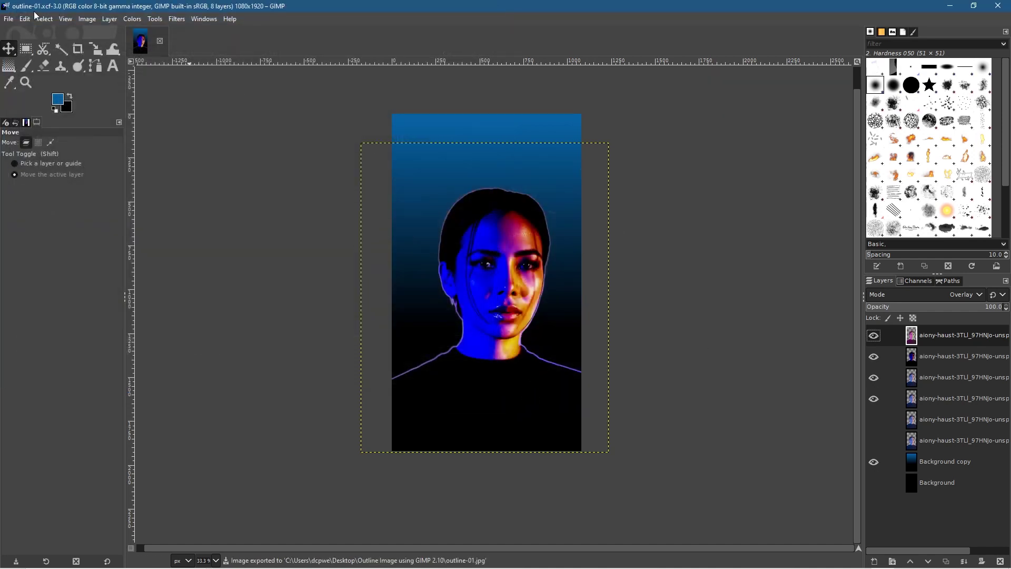
- Save outline-01.xcf again and close the image editor
left_click(16, 19)
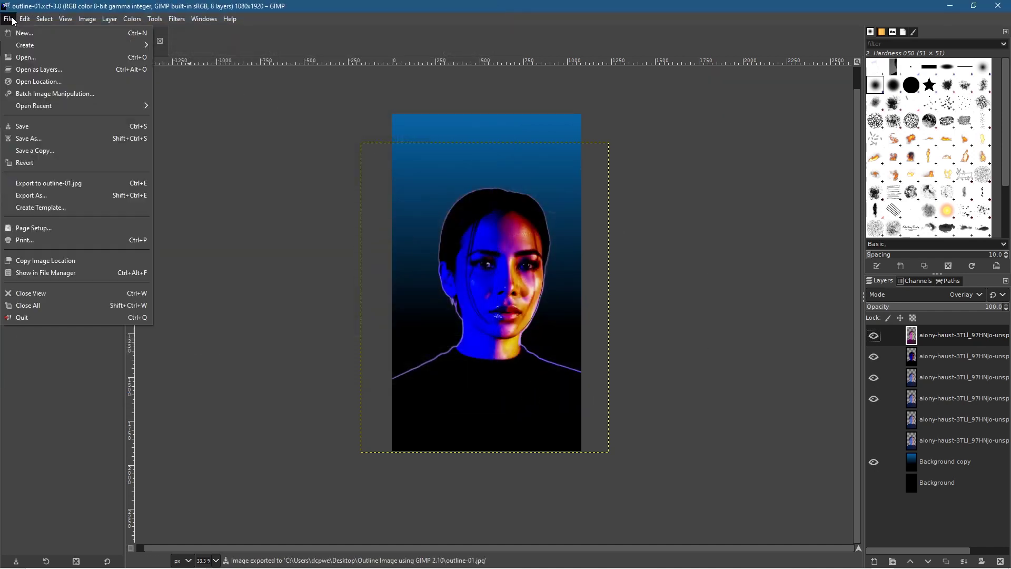
left_click(24, 126)
left_click(997, 6)
- Open the original aiony-haust portrait and outline-01.jpg in Photos and place them side by side, original on the left, to compare them
double_click(980, 21)
double_click(458, 158)
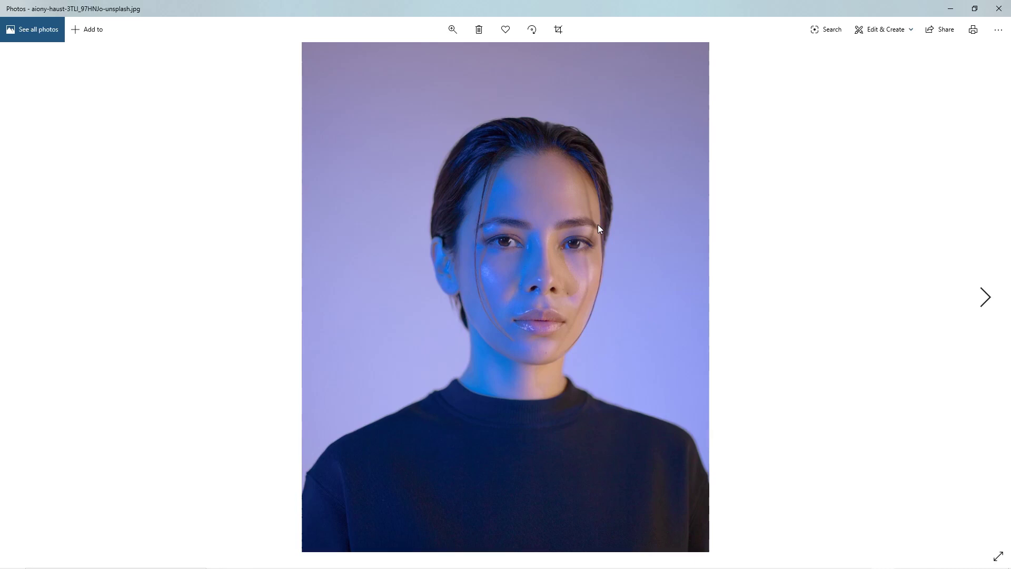
key("super+Left")
double_click(577, 151)
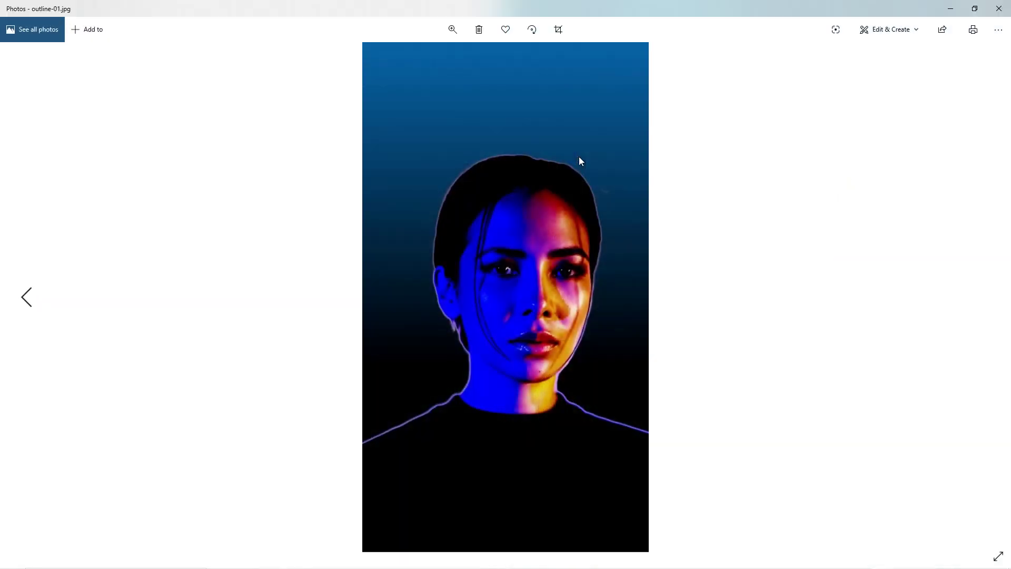
key("super+Right")
left_click(340, 8)
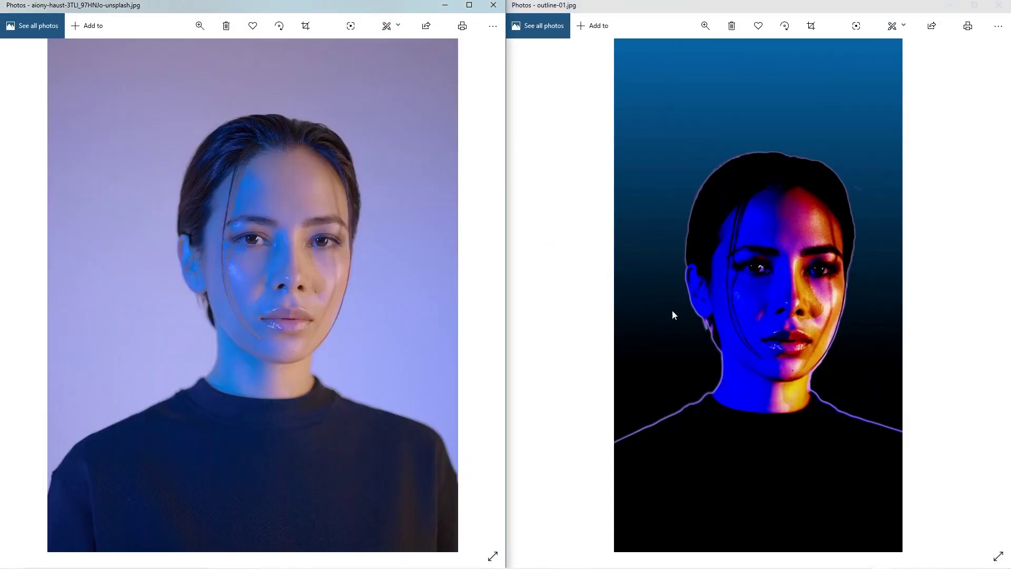